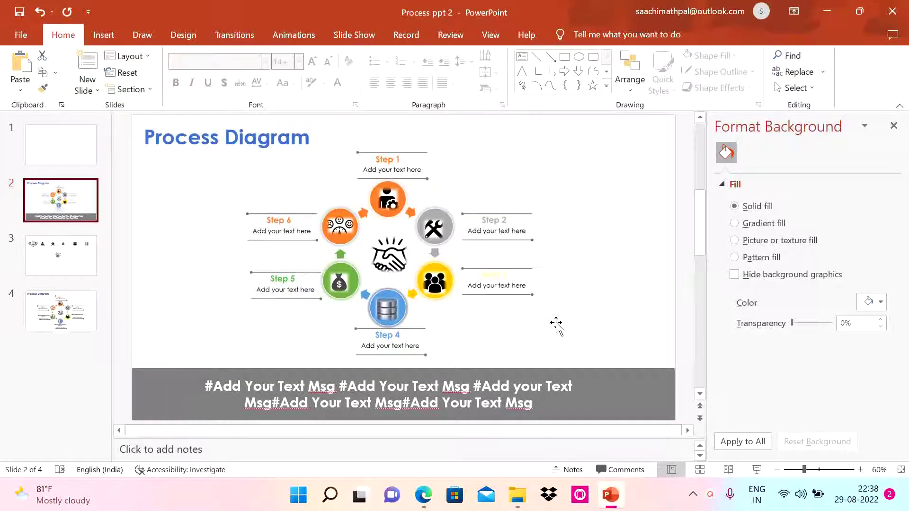
Step: Open the blank slide 1 of Process ppt 2 for editing
{"action": "left_click", "coordinate": [49, 140]}
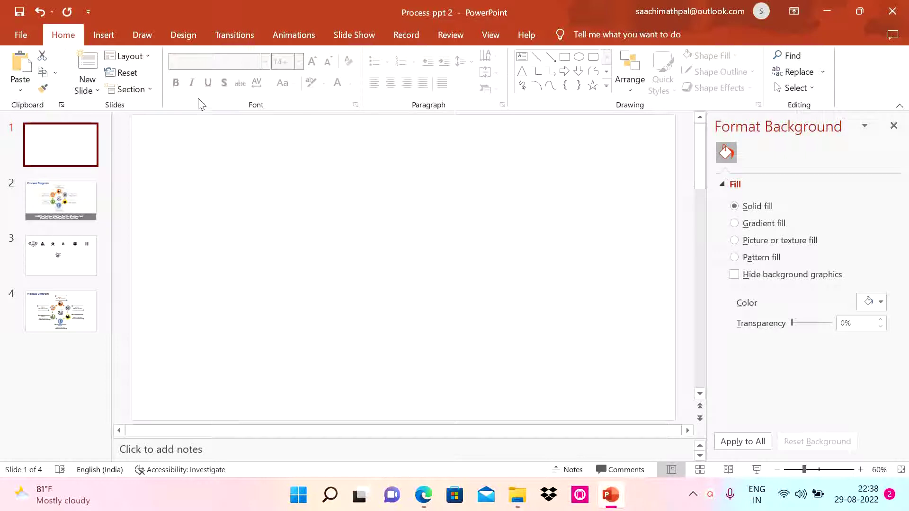
Step: Insert a Basic Cycle SmartArt graphic from the Cycle category onto slide 1
{"action": "left_click", "coordinate": [105, 40]}
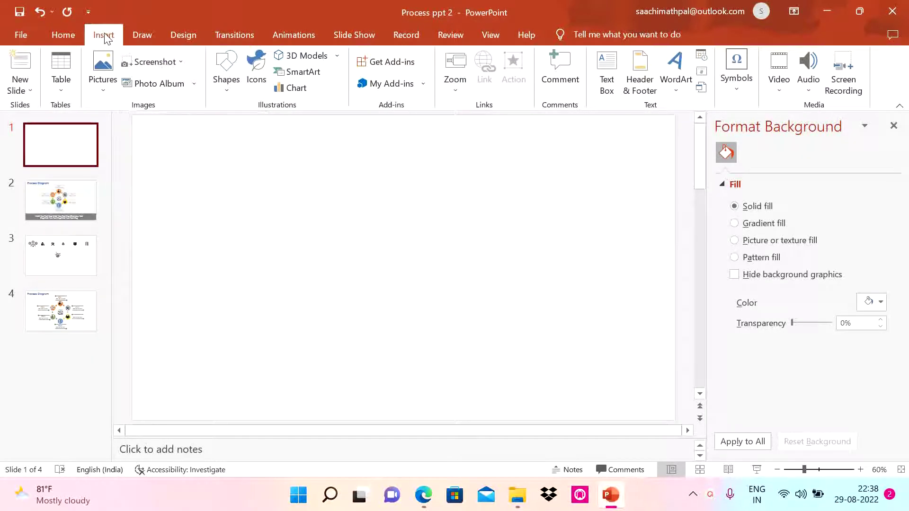
{"action": "left_click", "coordinate": [296, 72]}
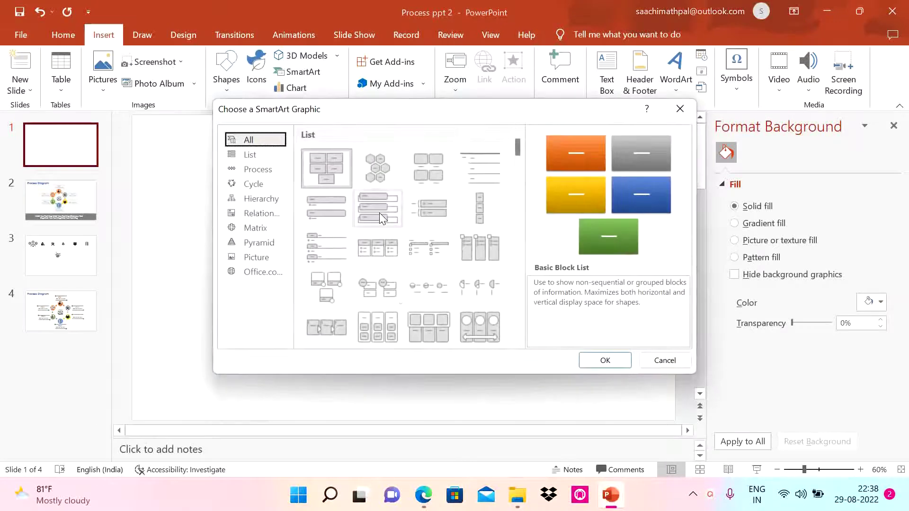
{"action": "left_click", "coordinate": [254, 183]}
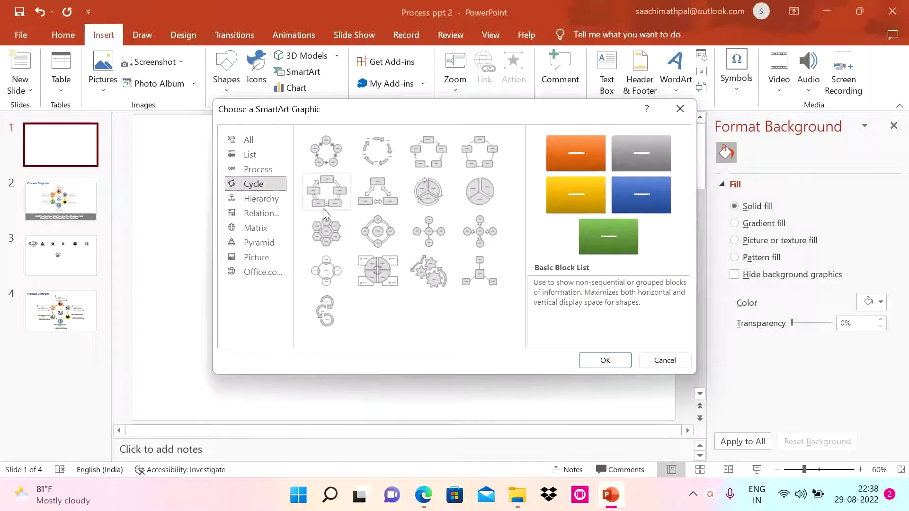
{"action": "left_click", "coordinate": [329, 152]}
{"action": "left_click", "coordinate": [603, 360]}
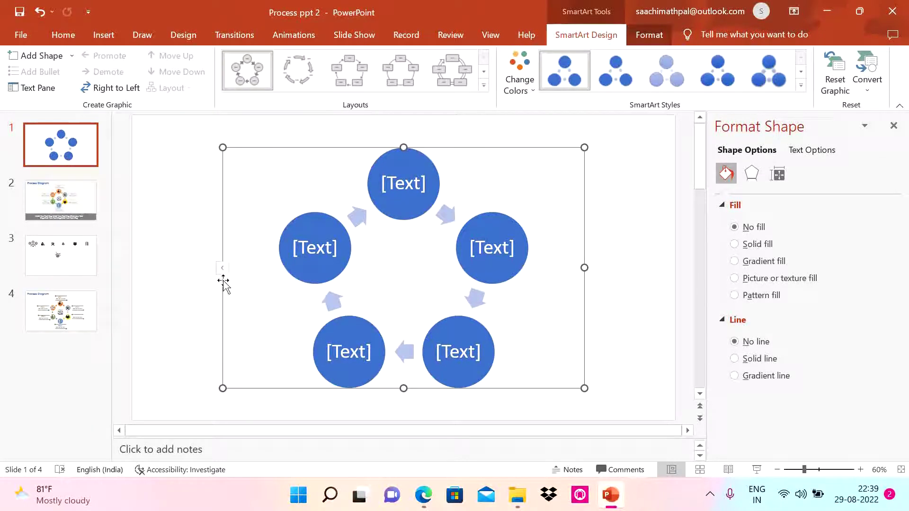
Step: Clear the [Text] placeholders from the first three circles in the Text Pane
{"action": "left_click", "coordinate": [222, 269]}
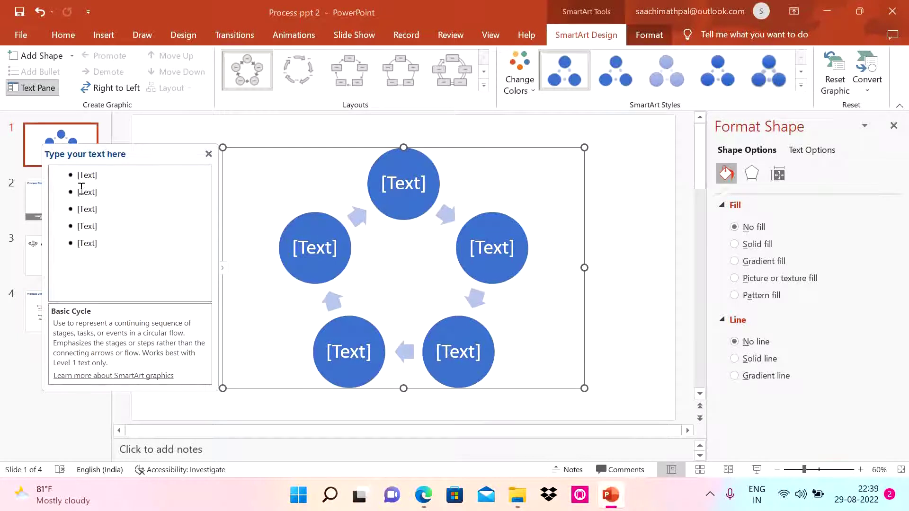
{"action": "left_click", "coordinate": [88, 176]}
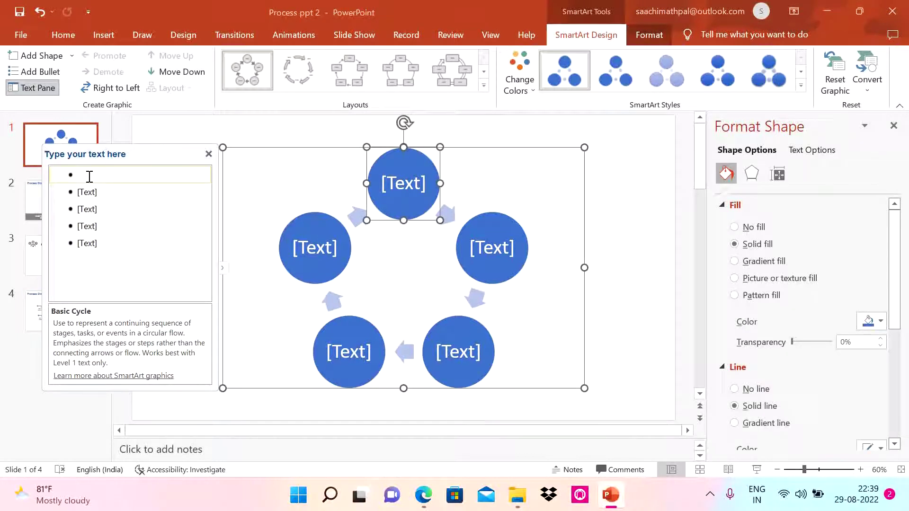
{"action": "type", "text": "a"}
{"action": "key", "text": "BackSpace"}
{"action": "key", "text": "Down"}
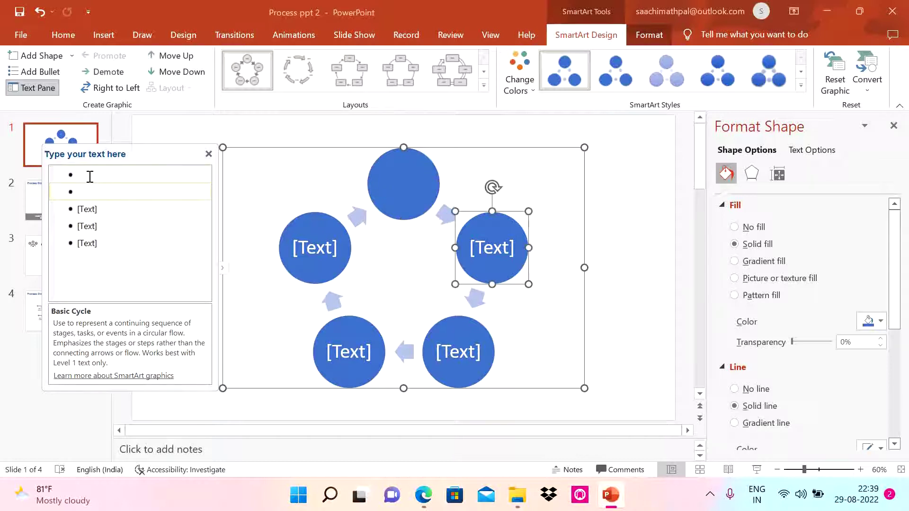
{"action": "type", "text": "a"}
{"action": "key", "text": "BackSpace"}
{"action": "key", "text": "Down"}
{"action": "type", "text": "a"}
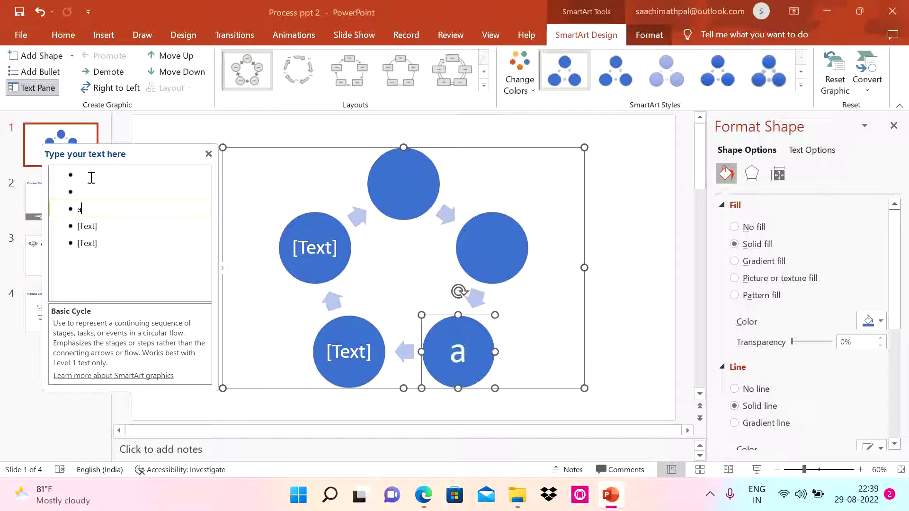
{"action": "key", "text": "BackSpace"}
Step: Clear the fourth and fifth placeholders and add a sixth blank circle to the cycle
{"action": "key", "text": "Down"}
{"action": "type", "text": "a"}
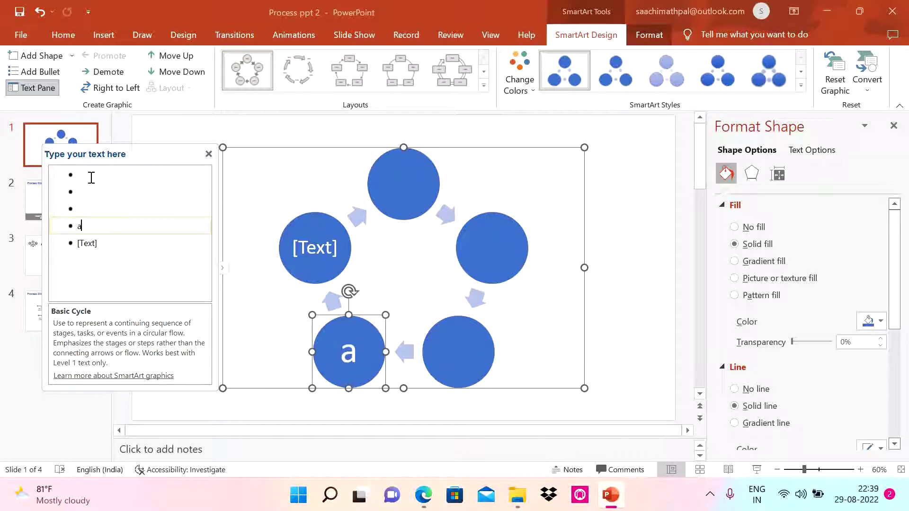
{"action": "key", "text": "BackSpace"}
{"action": "key", "text": "Down"}
{"action": "type", "text": "a"}
{"action": "key", "text": "BackSpace"}
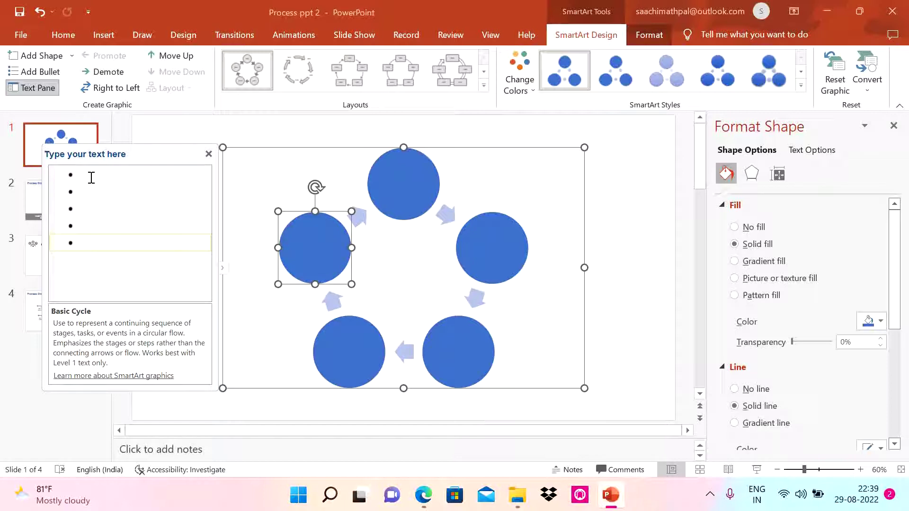
{"action": "key", "text": "Return"}
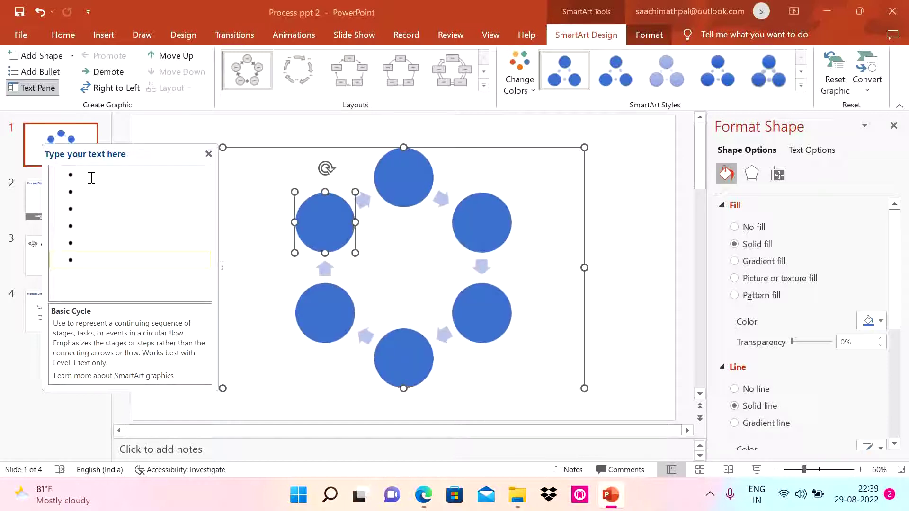
{"action": "left_click", "coordinate": [650, 378]}
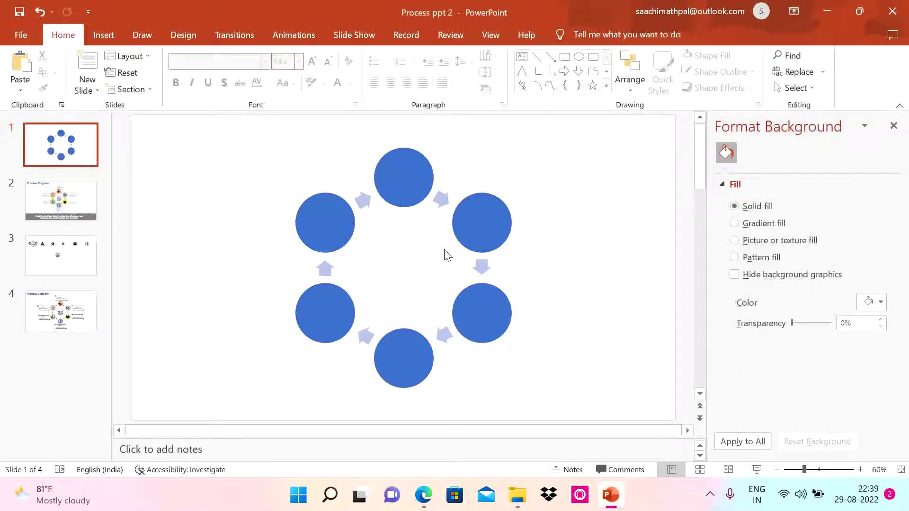
Step: Shrink the six-circle cycle by its corner handle and move it to the slide centre
{"action": "left_click", "coordinate": [484, 265]}
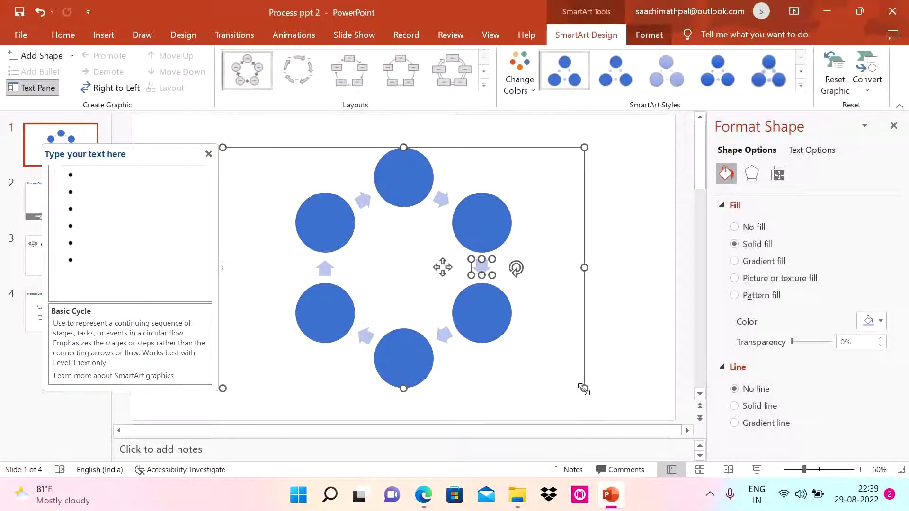
{"action": "left_click_drag", "start_coordinate": [570, 377], "coordinate": [483, 303]}
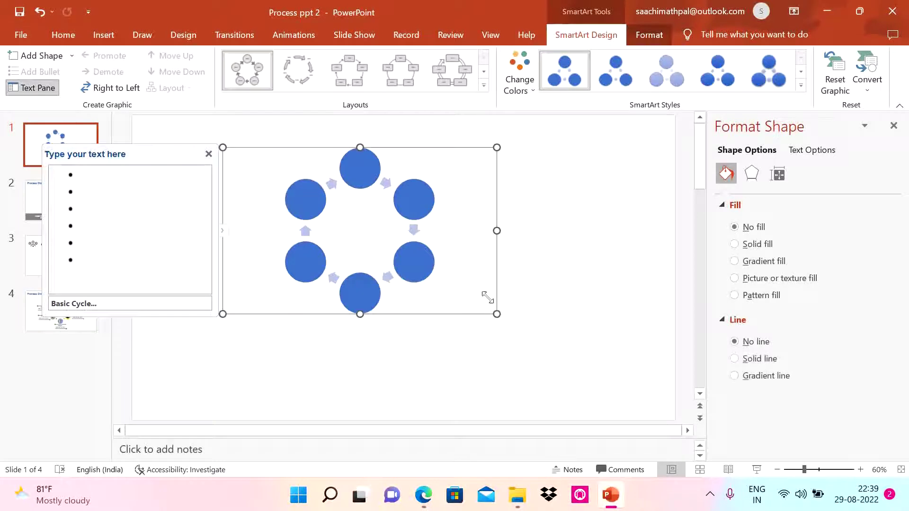
{"action": "left_click_drag", "start_coordinate": [400, 150], "coordinate": [448, 176]}
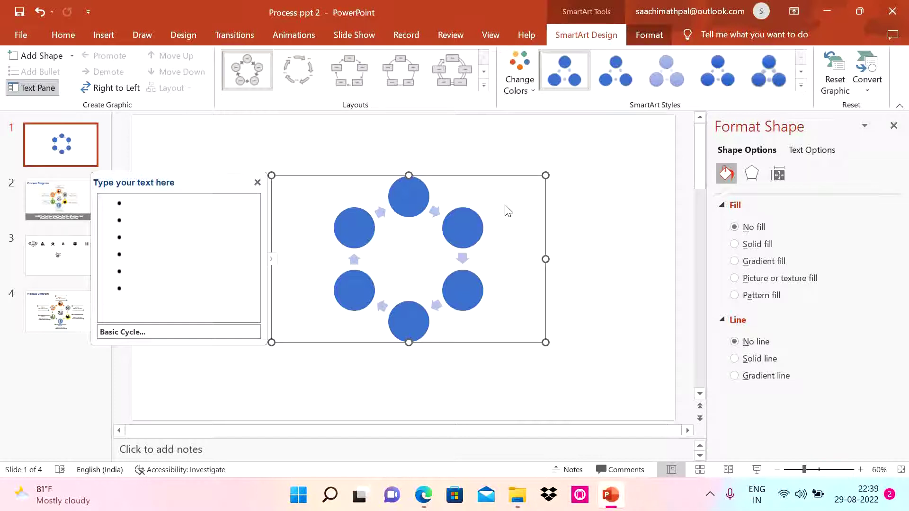
{"action": "left_click", "coordinate": [519, 78]}
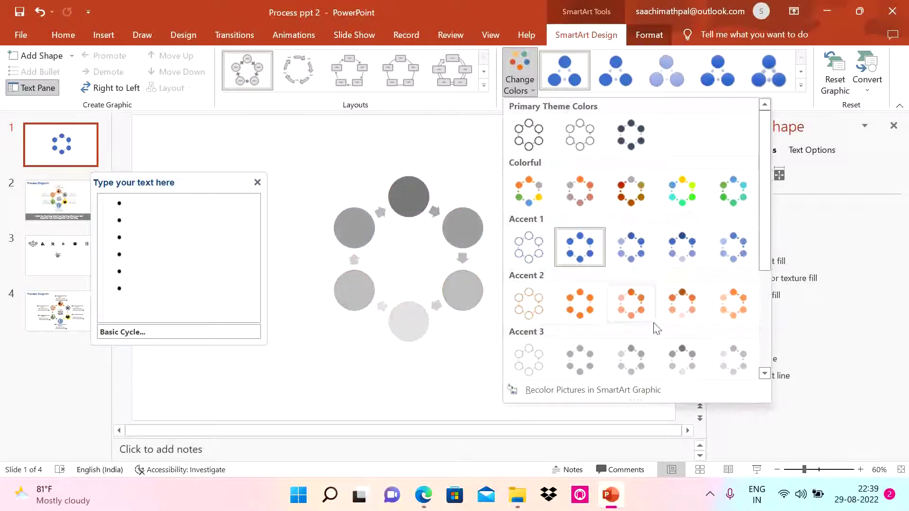
Step: Recolour the cycle with the Colorful Range – Accent 5 to 6 scheme
{"action": "left_click", "coordinate": [732, 189]}
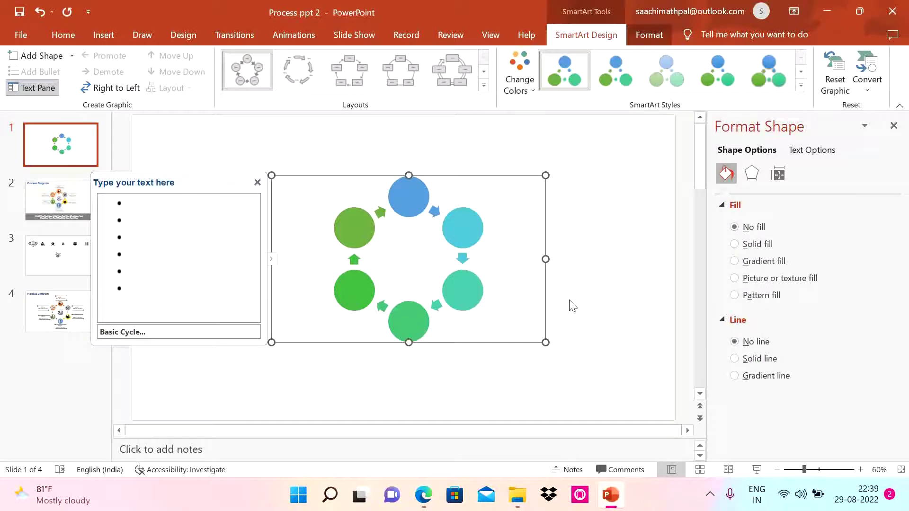
{"action": "left_click", "coordinate": [606, 292]}
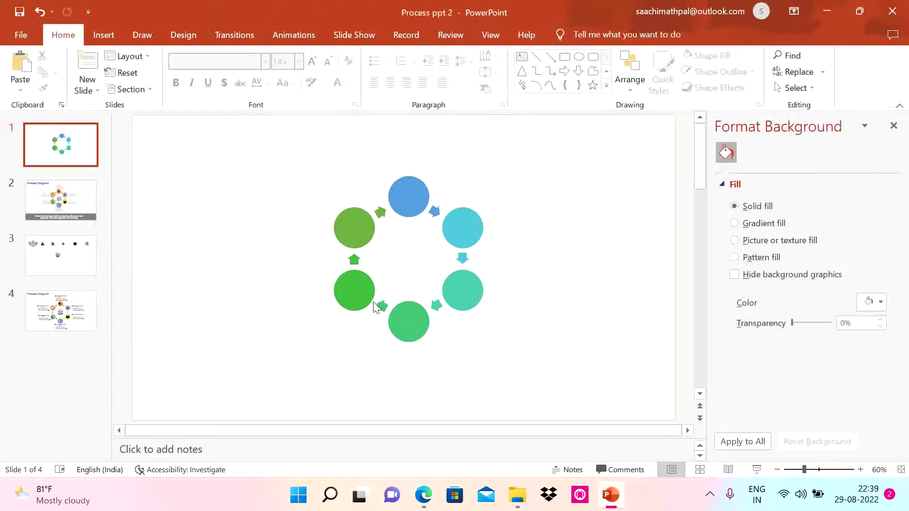
Step: Give the light-blue circle an 11 pt glow in a matching colour
{"action": "left_click", "coordinate": [467, 231]}
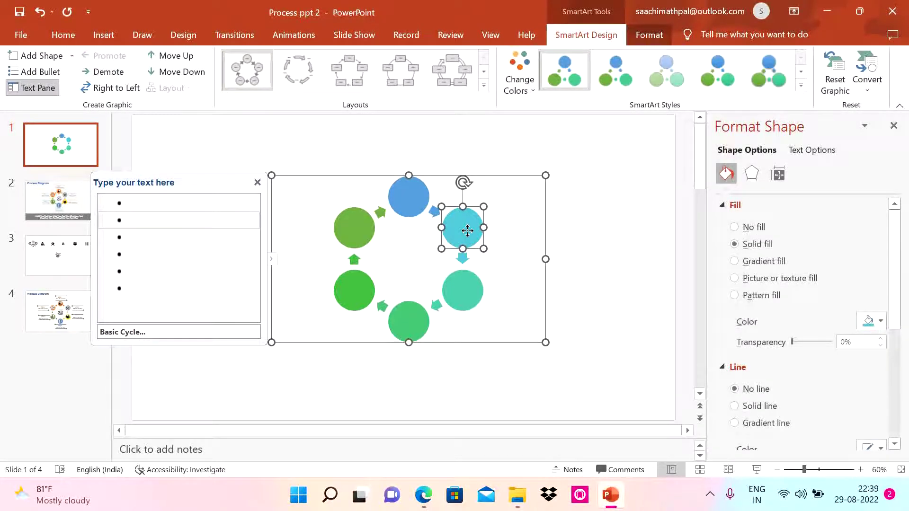
{"action": "right_click", "coordinate": [468, 231]}
{"action": "left_click", "coordinate": [517, 448]}
{"action": "left_click", "coordinate": [753, 172]}
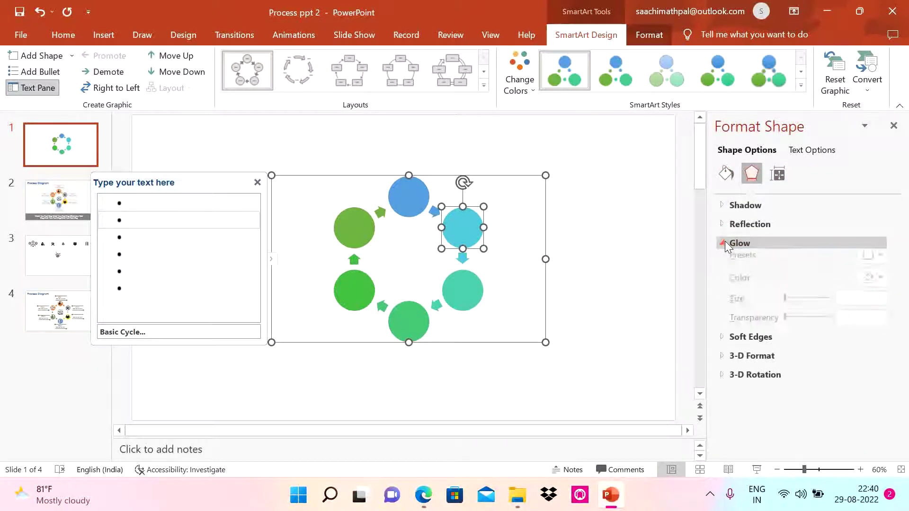
{"action": "left_click", "coordinate": [880, 264]}
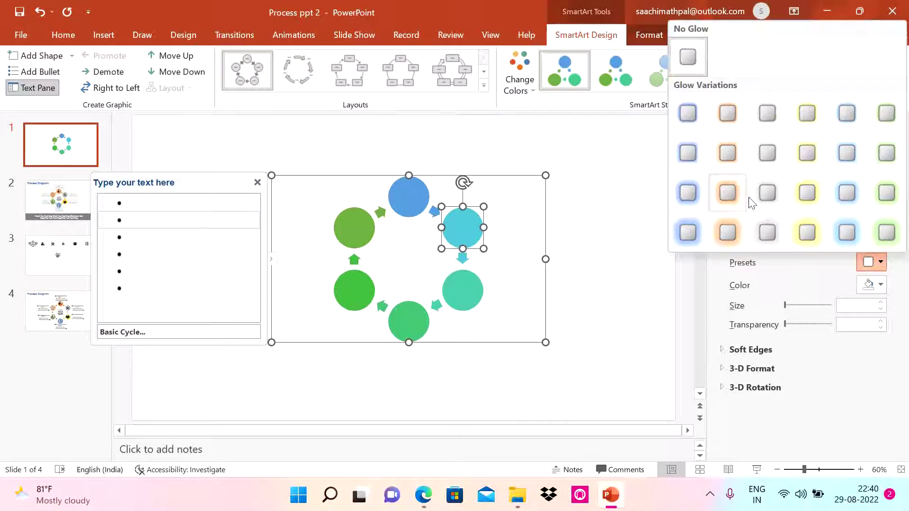
{"action": "left_click", "coordinate": [764, 193]}
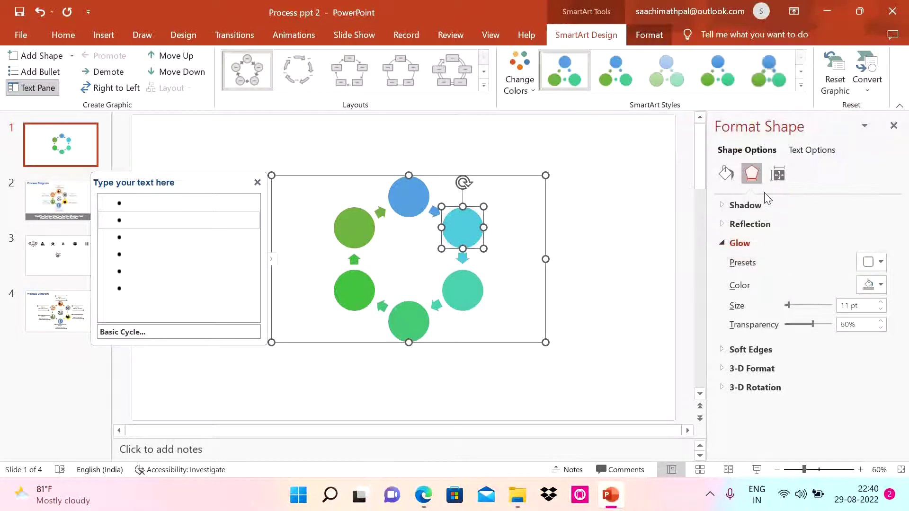
{"action": "left_click", "coordinate": [881, 286]}
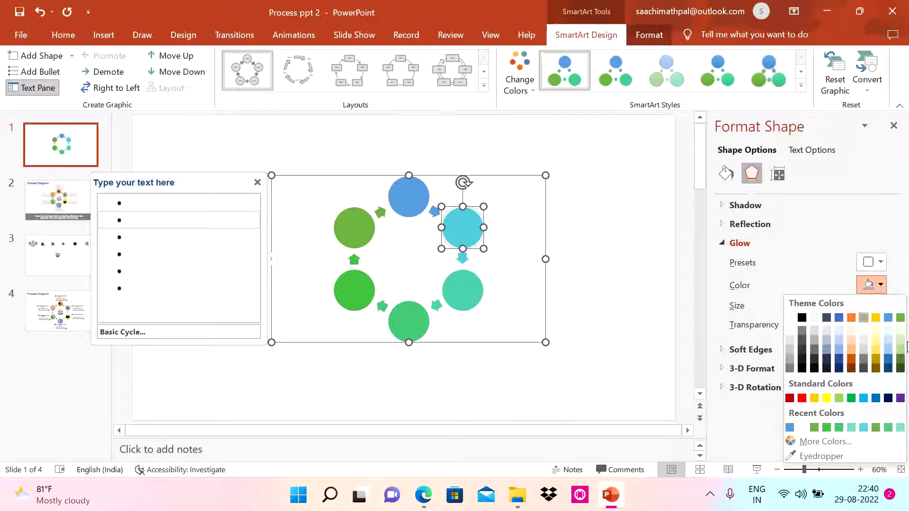
{"action": "left_click", "coordinate": [864, 427]}
Step: Give the teal circle below an 11 pt light-green glow
{"action": "left_click", "coordinate": [461, 287]}
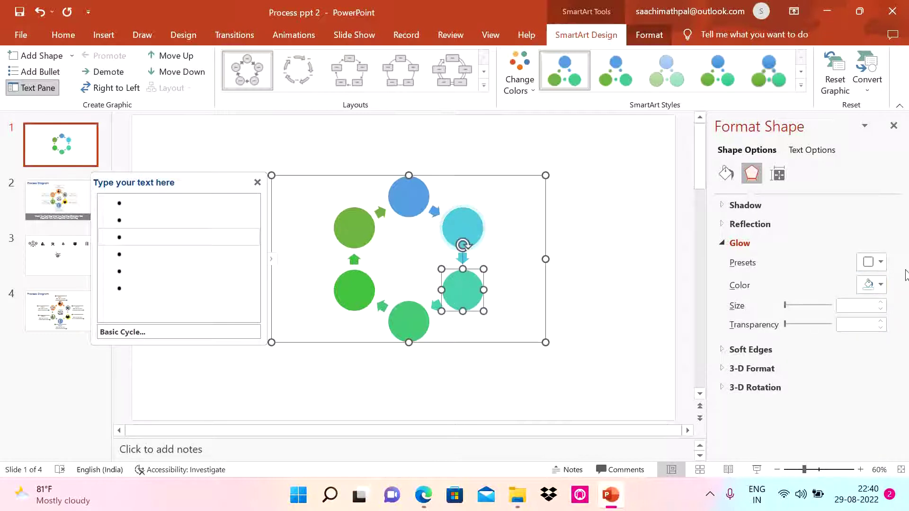
{"action": "left_click", "coordinate": [881, 263]}
{"action": "left_click", "coordinate": [771, 199]}
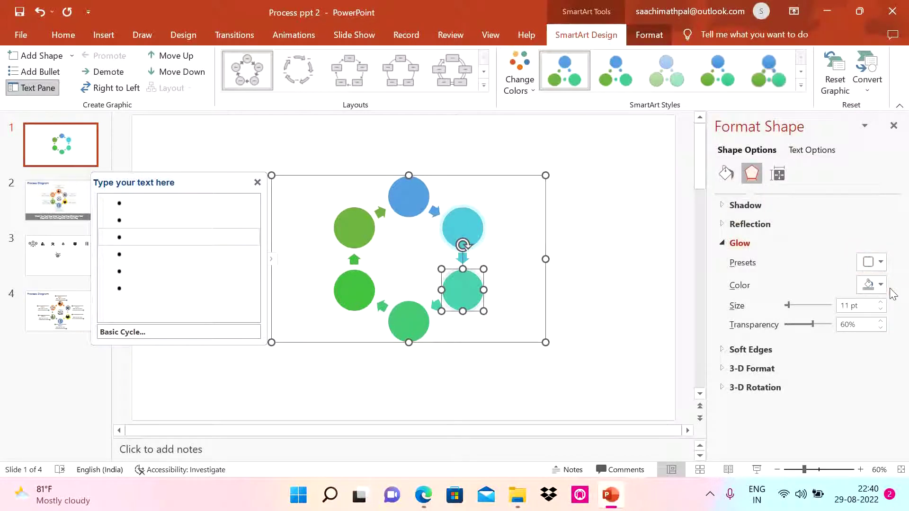
{"action": "left_click", "coordinate": [881, 285]}
{"action": "left_click", "coordinate": [901, 357]}
{"action": "left_click", "coordinate": [413, 326]}
Step: Add matching green glows to the bottom and left green circles
{"action": "left_click", "coordinate": [881, 262]}
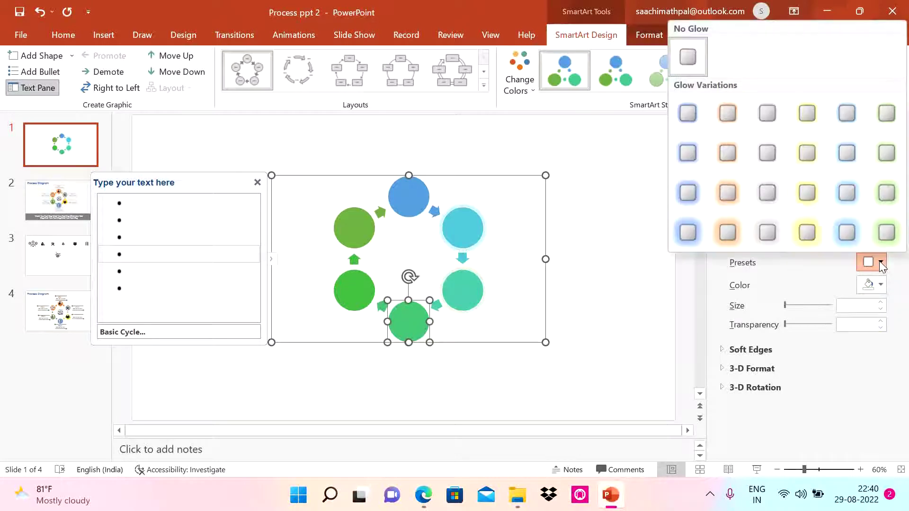
{"action": "left_click", "coordinate": [767, 193]}
{"action": "left_click", "coordinate": [881, 262]}
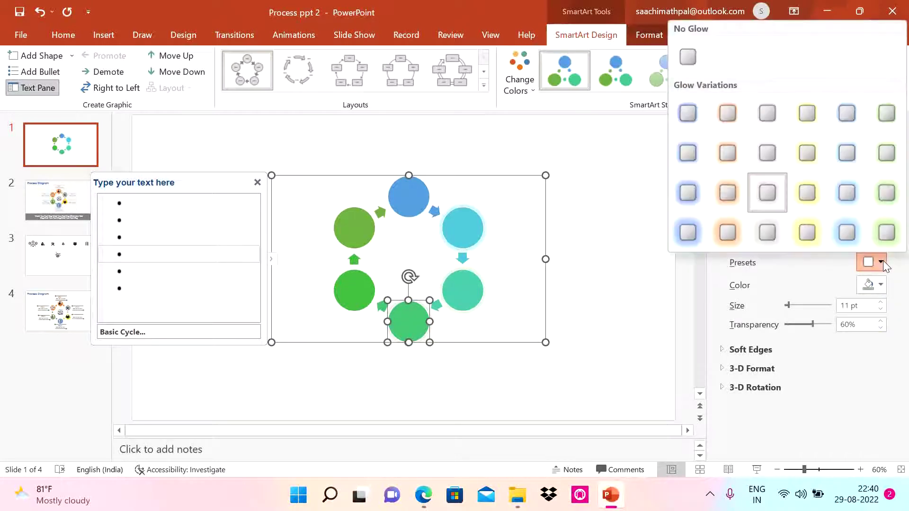
{"action": "left_click", "coordinate": [881, 285]}
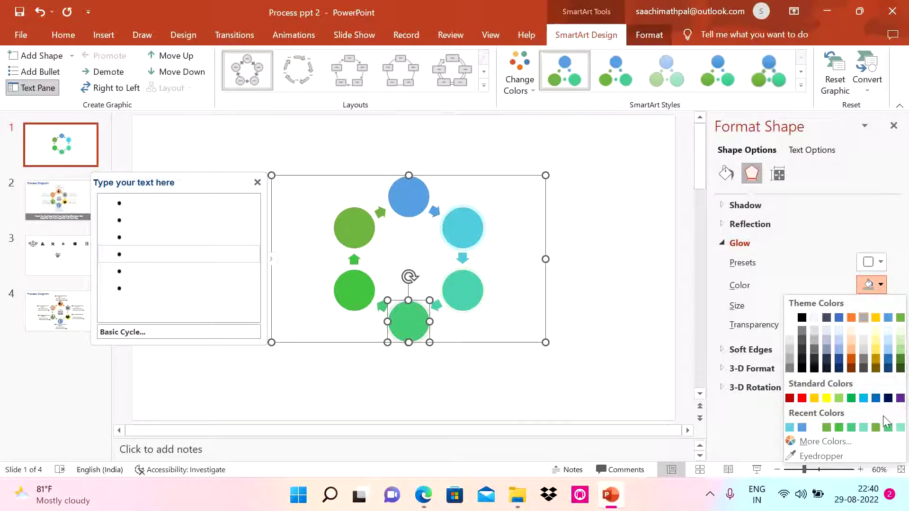
{"action": "left_click", "coordinate": [876, 427]}
{"action": "left_click", "coordinate": [349, 289]}
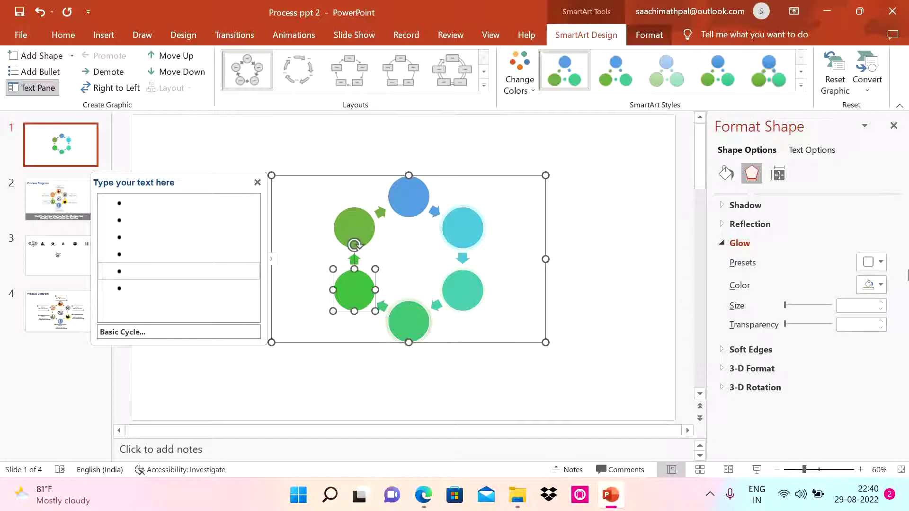
{"action": "left_click", "coordinate": [881, 263]}
{"action": "left_click", "coordinate": [759, 196]}
{"action": "left_click", "coordinate": [879, 285]}
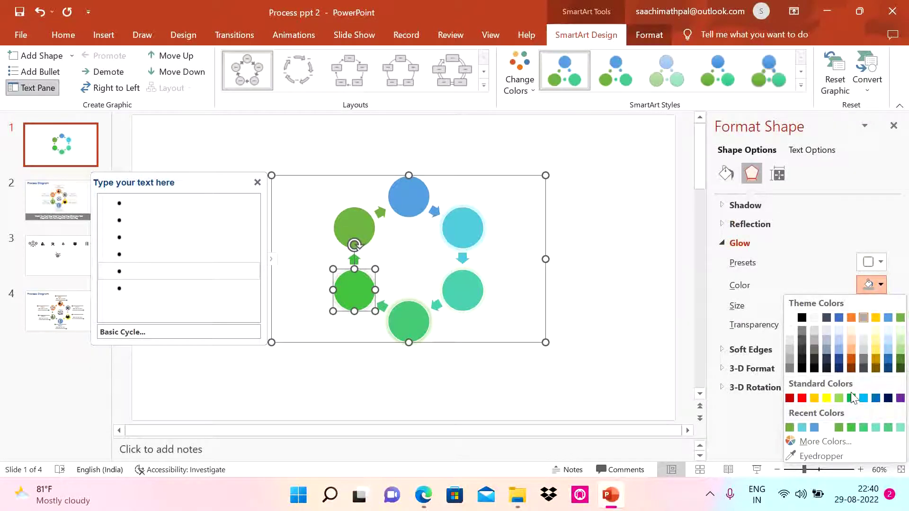
{"action": "left_click", "coordinate": [876, 427]}
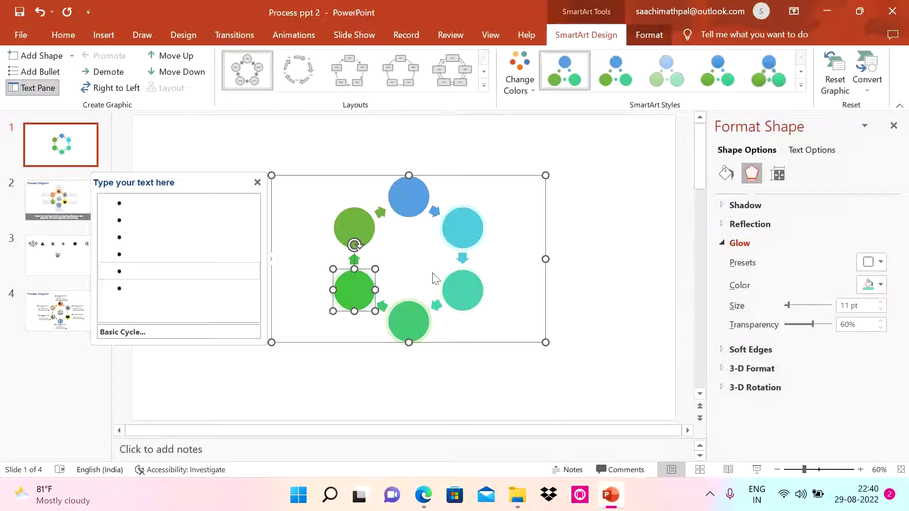
Step: Add matching glows to the top-left green circle and the top blue circle
{"action": "left_click", "coordinate": [356, 229]}
{"action": "left_click", "coordinate": [880, 262]}
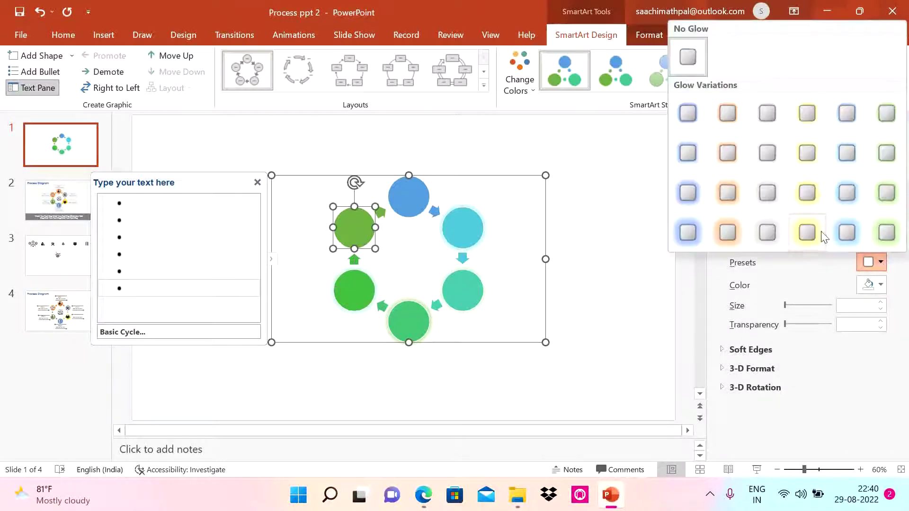
{"action": "left_click", "coordinate": [767, 191]}
{"action": "left_click", "coordinate": [880, 285]}
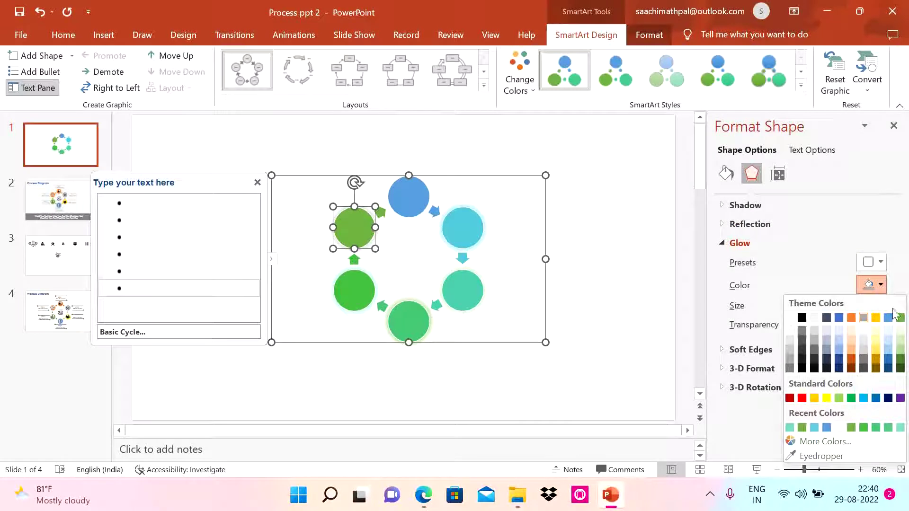
{"action": "left_click", "coordinate": [791, 429]}
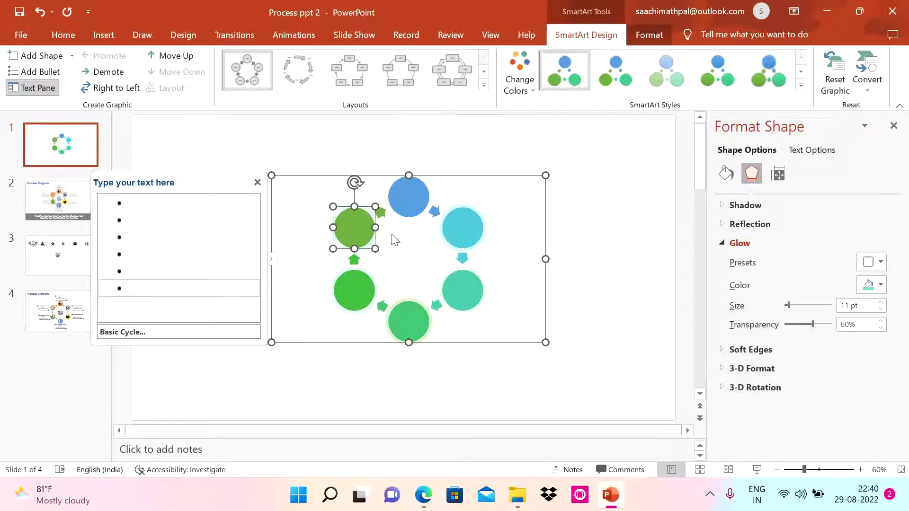
{"action": "left_click", "coordinate": [403, 205]}
{"action": "left_click", "coordinate": [881, 263]}
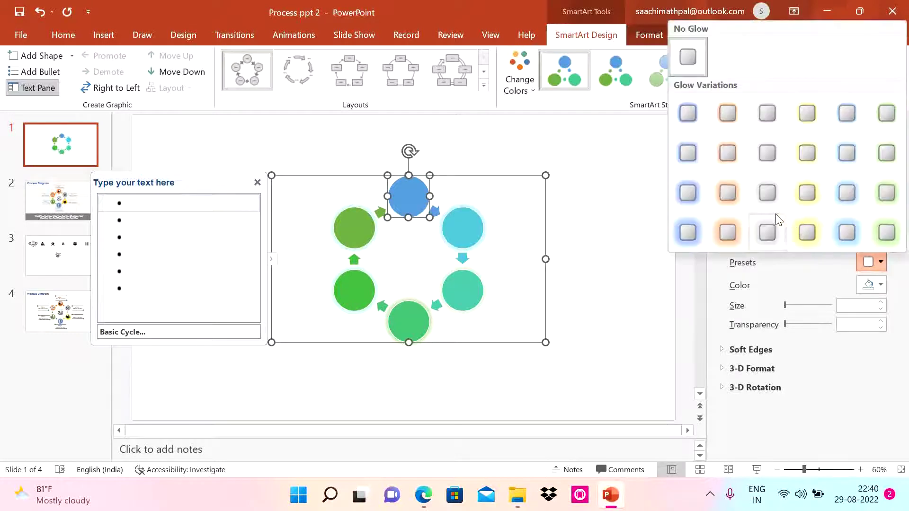
{"action": "left_click", "coordinate": [767, 234]}
{"action": "left_click", "coordinate": [880, 286]}
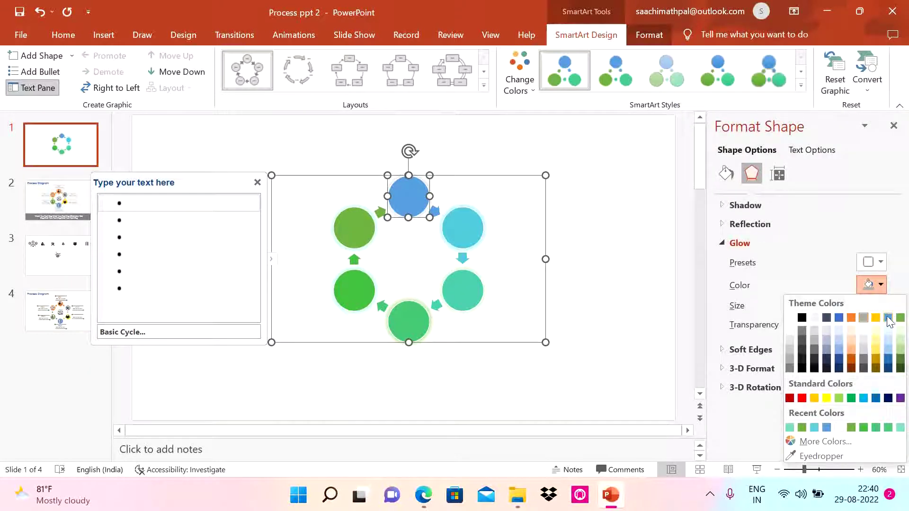
{"action": "left_click", "coordinate": [889, 324]}
{"action": "left_click", "coordinate": [597, 279]}
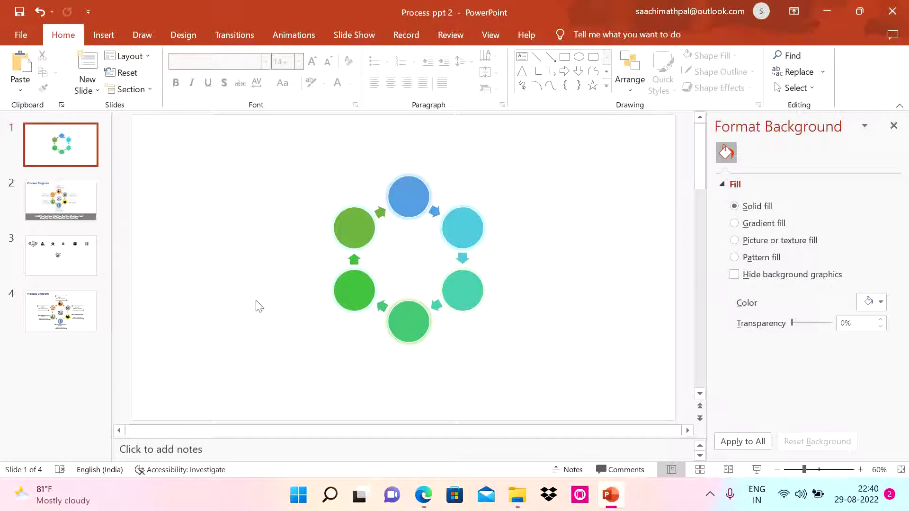
Step: Bring the smiley gauge icon from slide 3 and shrink it into the top-left circle
{"action": "left_click", "coordinate": [70, 269]}
{"action": "left_click", "coordinate": [210, 181]}
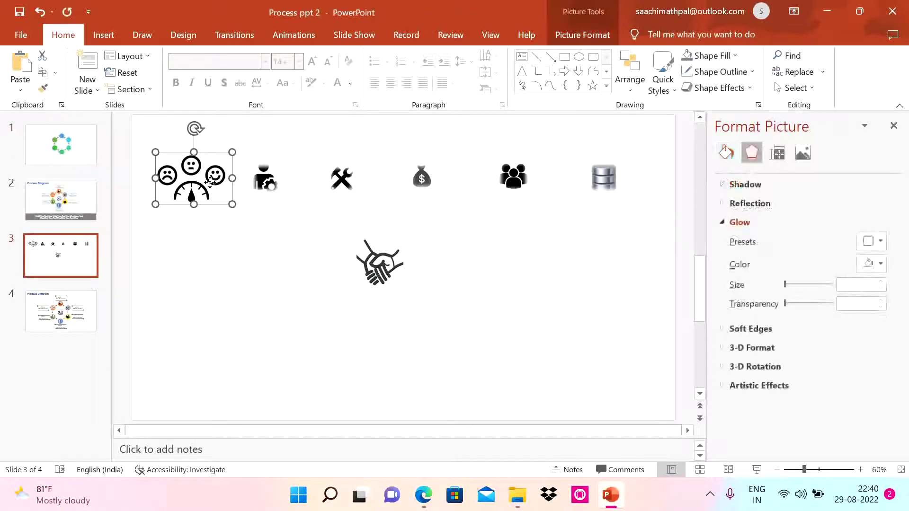
{"action": "left_click", "coordinate": [76, 156]}
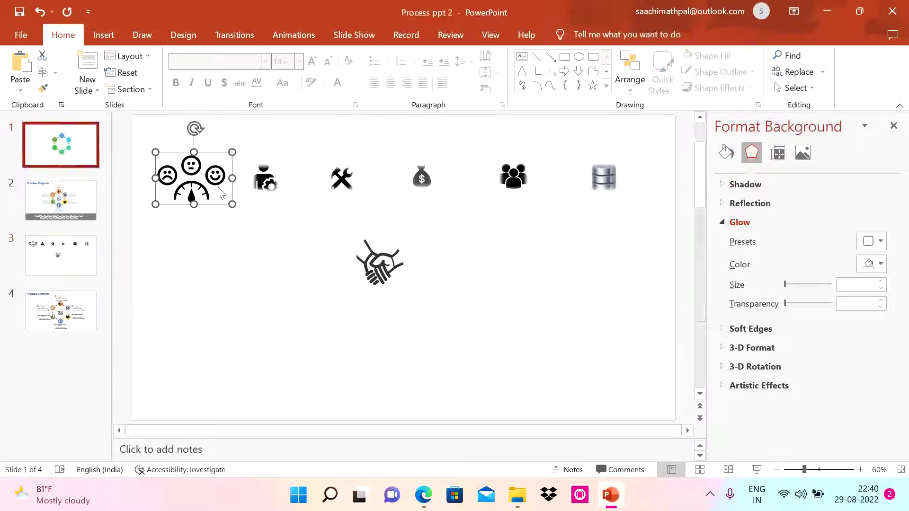
{"action": "key", "text": "ctrl+v"}
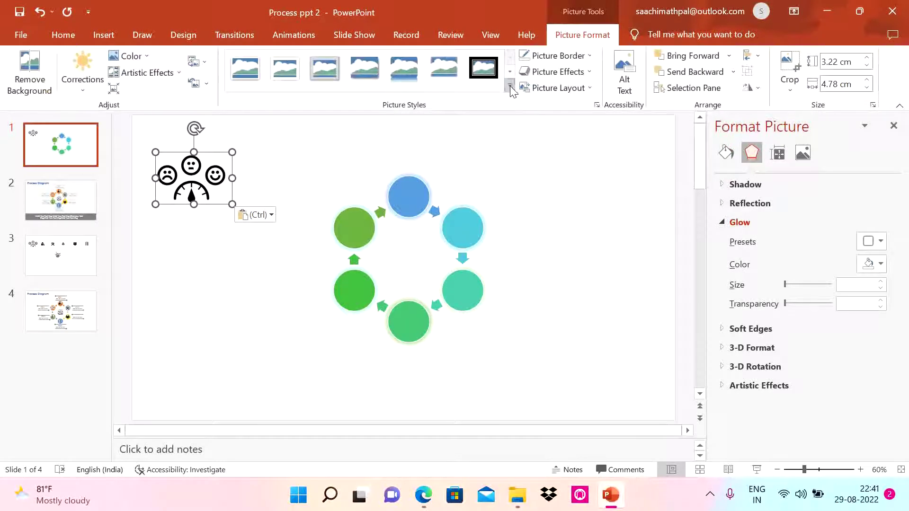
{"action": "left_click", "coordinate": [510, 87]}
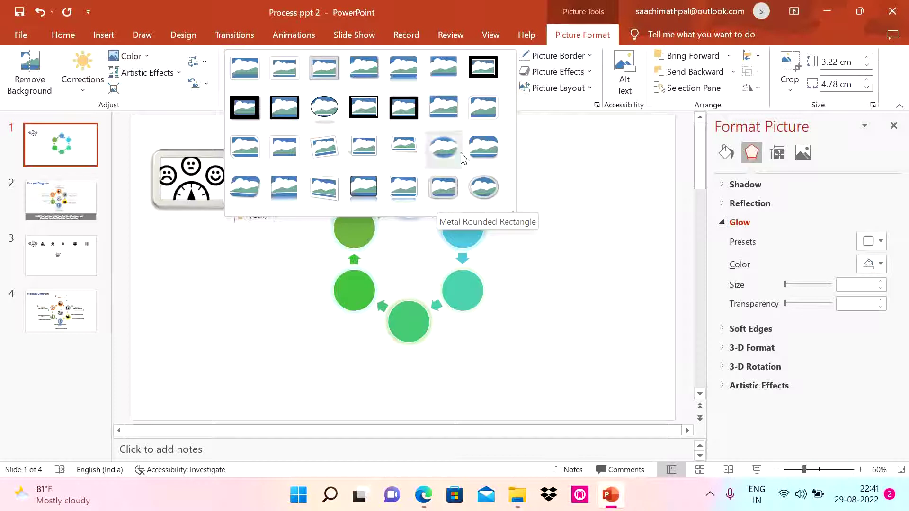
{"action": "left_click", "coordinate": [207, 223]}
{"action": "left_click_drag", "start_coordinate": [231, 205], "coordinate": [353, 227]}
Step: Copy the five remaining top-row icons from slide 3 onto slide 1
{"action": "left_click", "coordinate": [61, 263]}
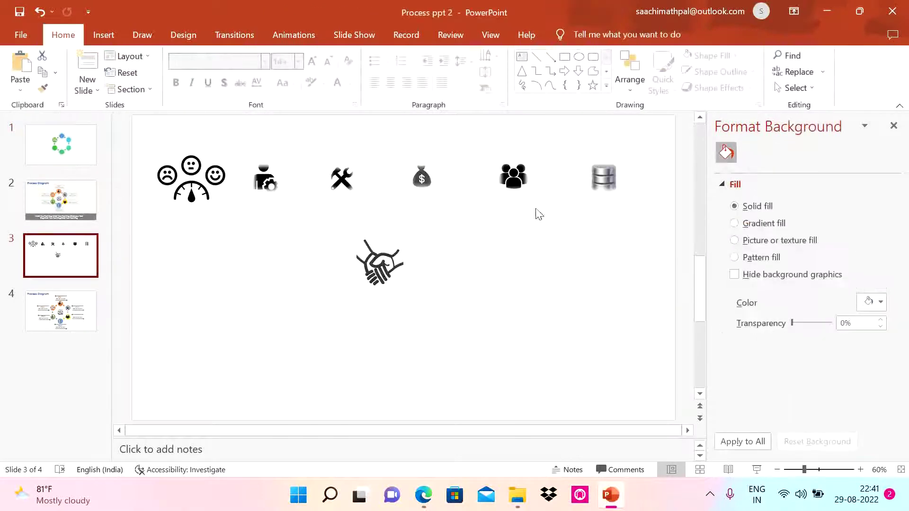
{"action": "left_click_drag", "start_coordinate": [636, 207], "coordinate": [249, 152]}
{"action": "key", "text": "ctrl+c"}
{"action": "left_click", "coordinate": [87, 157]}
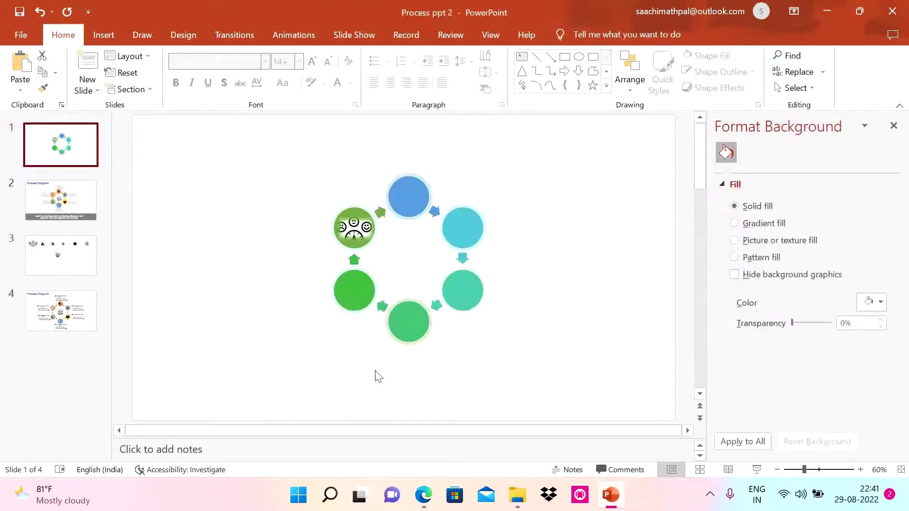
{"action": "key", "text": "ctrl+v"}
{"action": "left_click", "coordinate": [266, 338]}
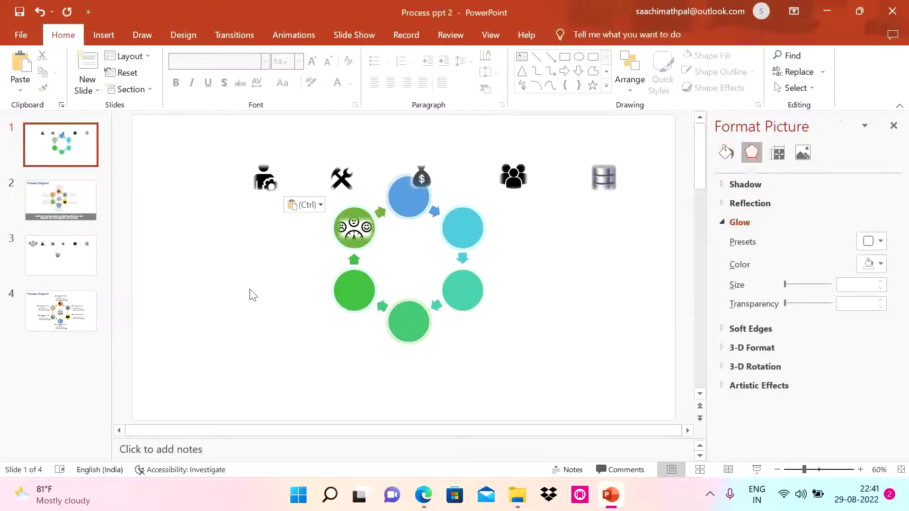
Step: Place the person, wrench, people, database and money-bag icons into their circles
{"action": "left_click", "coordinate": [430, 180]}
{"action": "left_click_drag", "start_coordinate": [439, 153], "coordinate": [459, 112]}
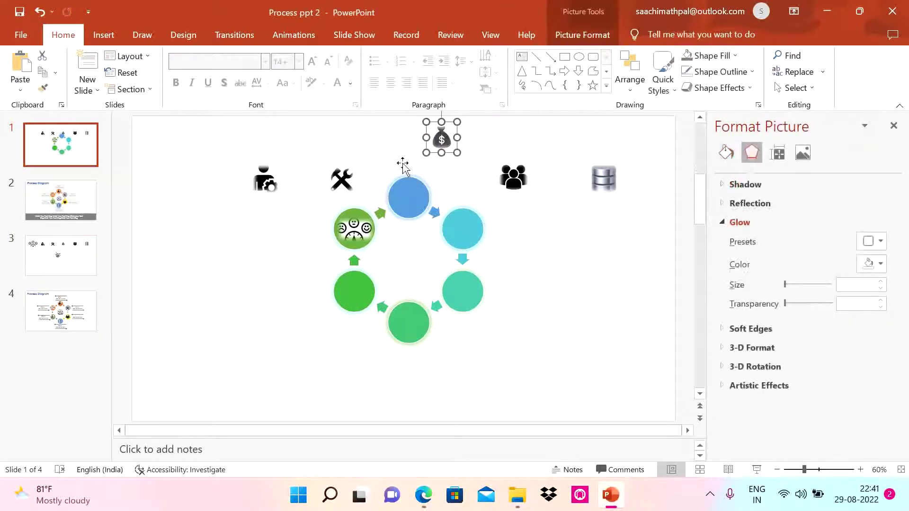
{"action": "left_click_drag", "start_coordinate": [263, 179], "coordinate": [409, 197]}
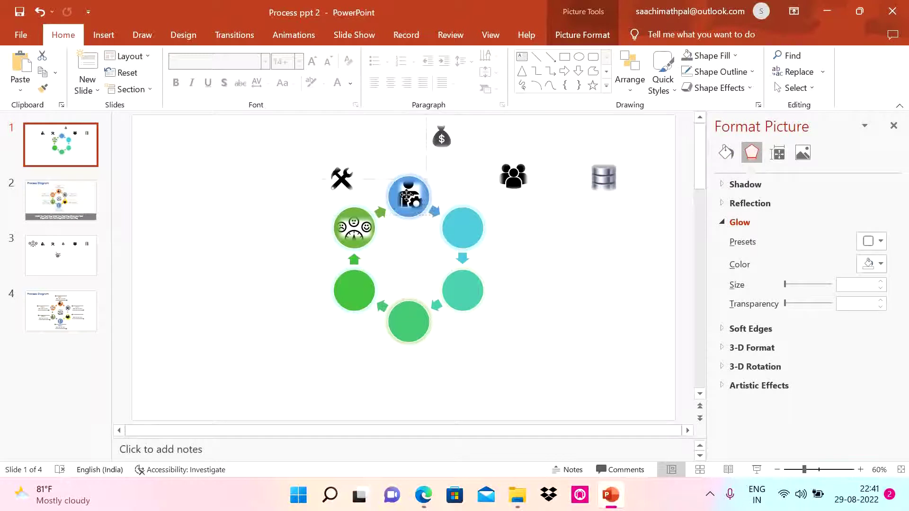
{"action": "left_click_drag", "start_coordinate": [342, 179], "coordinate": [460, 229]}
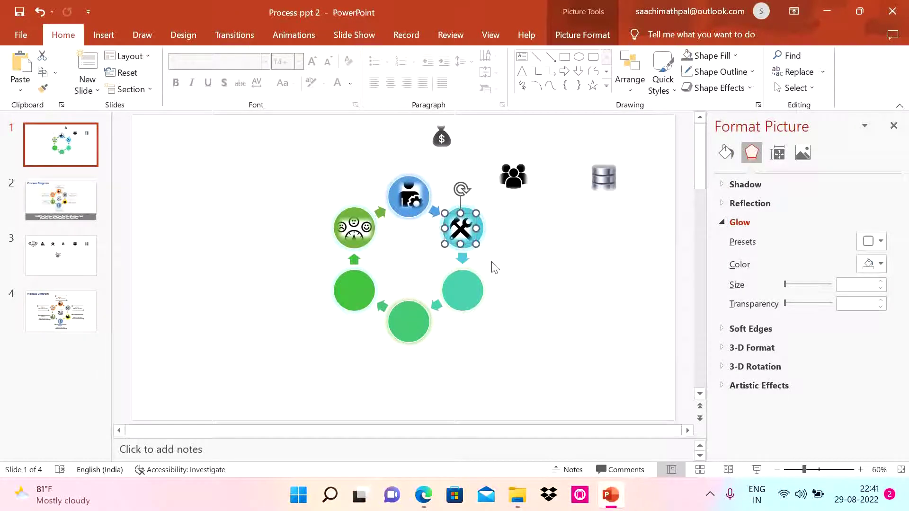
{"action": "left_click_drag", "start_coordinate": [513, 176], "coordinate": [468, 291]}
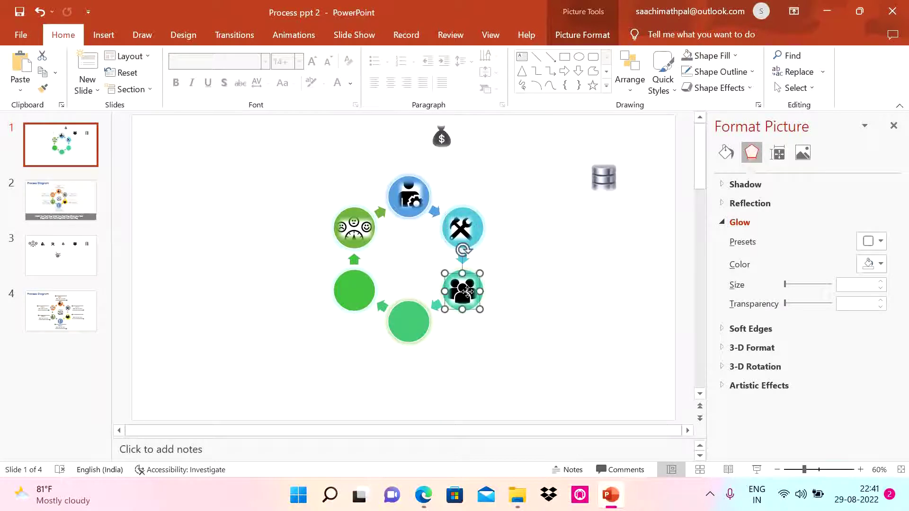
{"action": "left_click_drag", "start_coordinate": [603, 179], "coordinate": [410, 318]}
{"action": "left_click_drag", "start_coordinate": [442, 137], "coordinate": [357, 284]}
{"action": "left_click", "coordinate": [425, 340]}
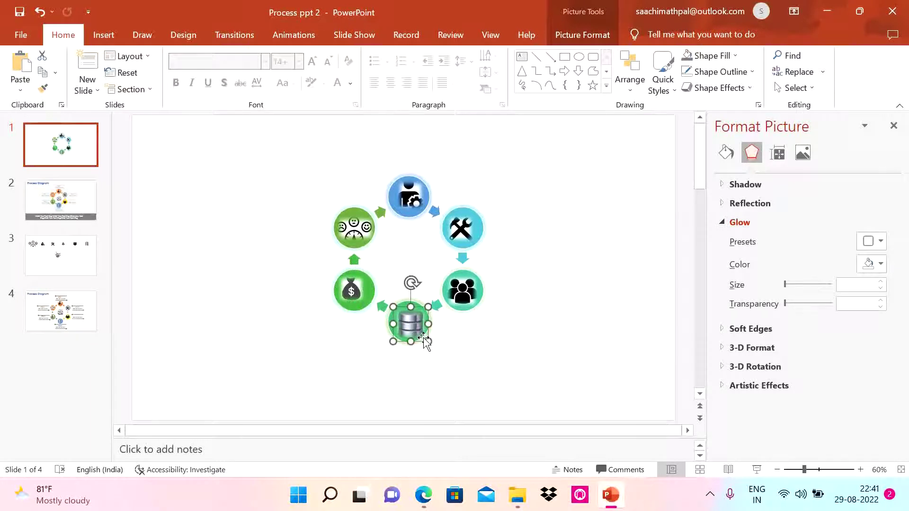
{"action": "left_click_drag", "start_coordinate": [425, 343], "coordinate": [416, 324]}
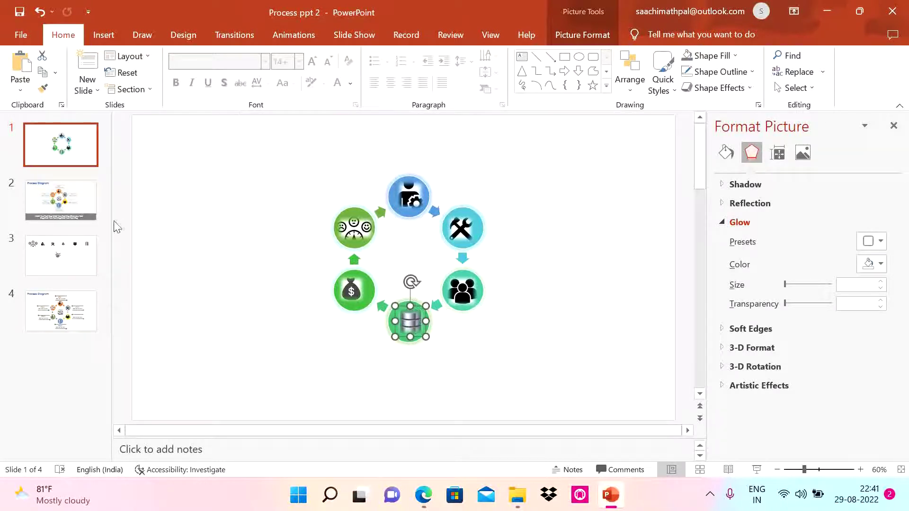
{"action": "left_click", "coordinate": [67, 268]}
{"action": "left_click", "coordinate": [405, 276]}
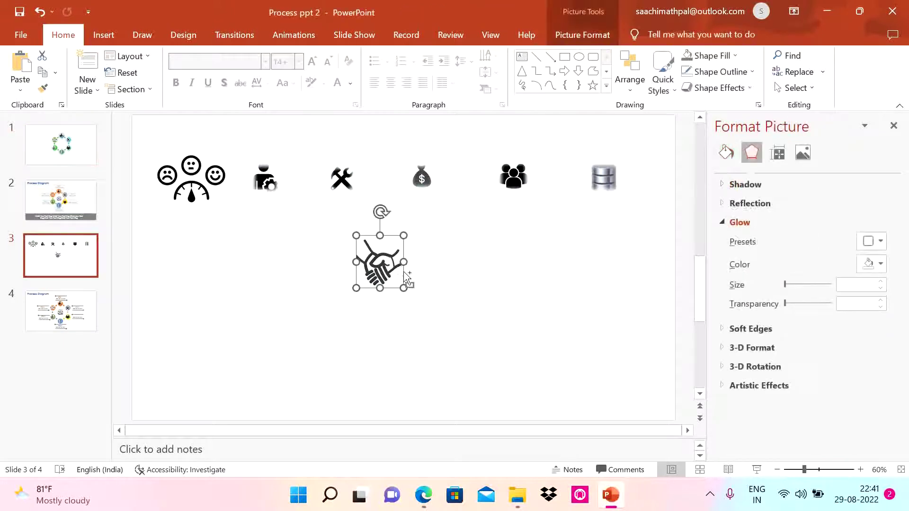
Step: Paste the handshake icon into the centre of the cycle and preview the slide
{"action": "left_click", "coordinate": [92, 150]}
{"action": "left_click", "coordinate": [561, 299]}
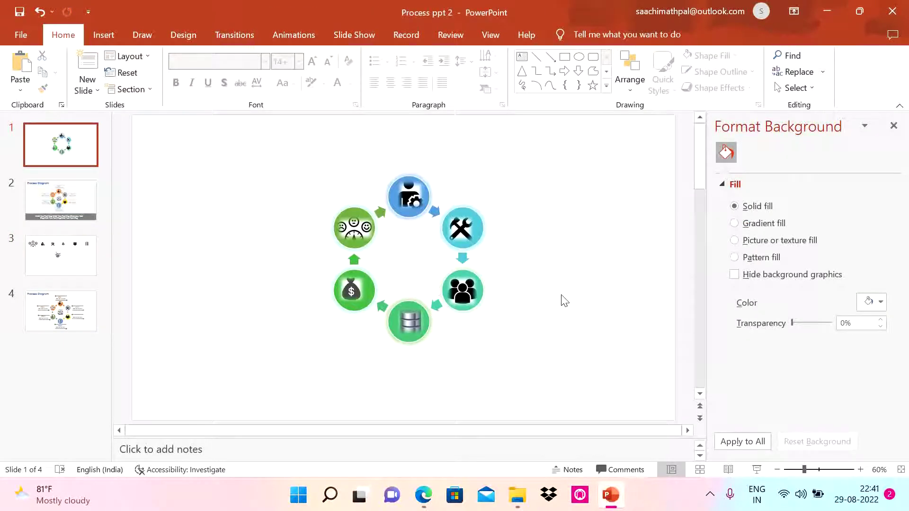
{"action": "key", "text": "ctrl+v"}
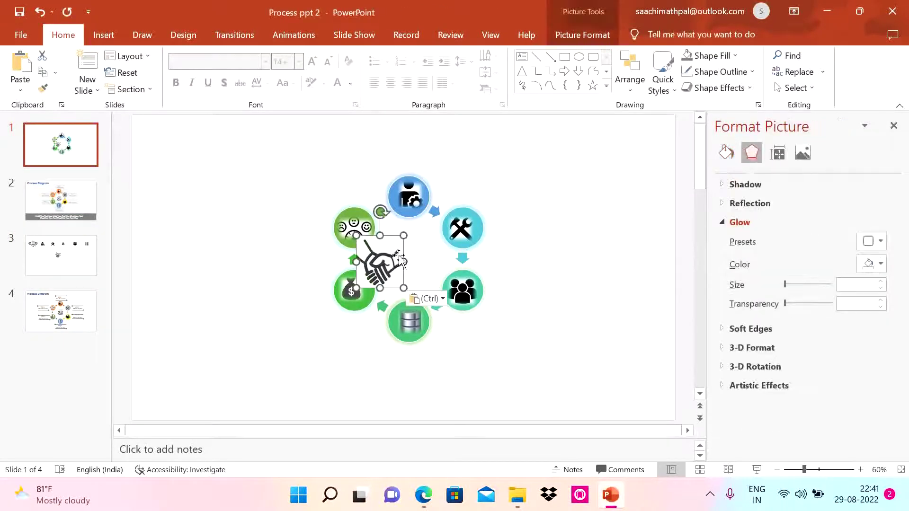
{"action": "left_click_drag", "start_coordinate": [376, 264], "coordinate": [421, 268]}
{"action": "left_click", "coordinate": [756, 470]}
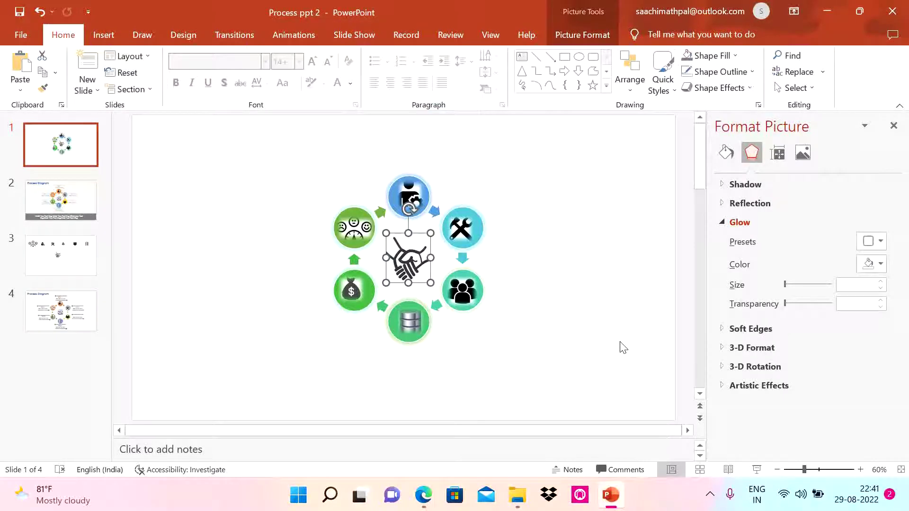
Step: Select everything on the slide and nudge the whole diagram slightly left
{"action": "left_click_drag", "start_coordinate": [570, 367], "coordinate": [281, 135]}
{"action": "key", "text": "Left"}
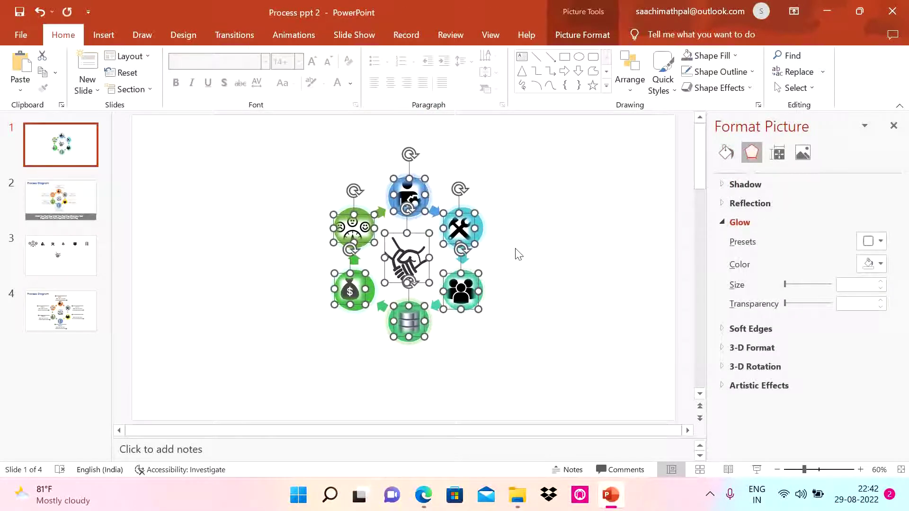
{"action": "key", "text": "ctrl+z"}
{"action": "key", "text": "ctrl+z"}
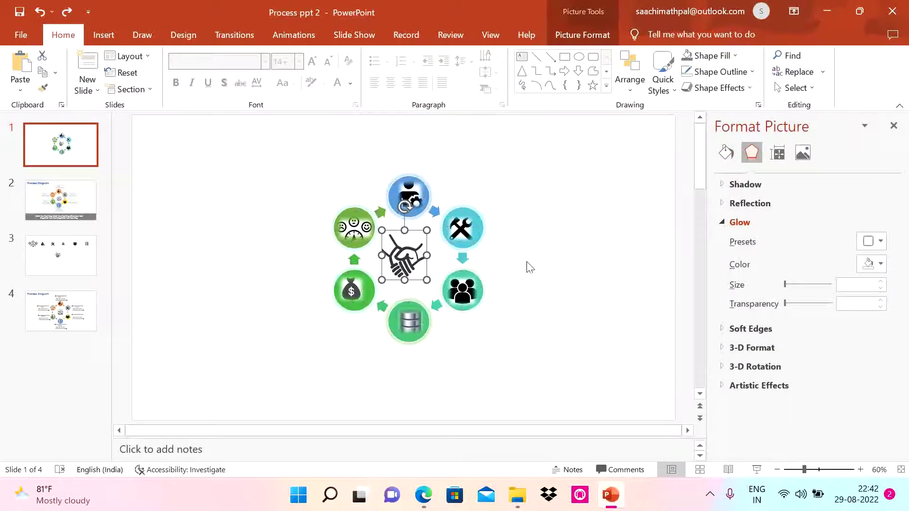
{"action": "key", "text": "ctrl+z"}
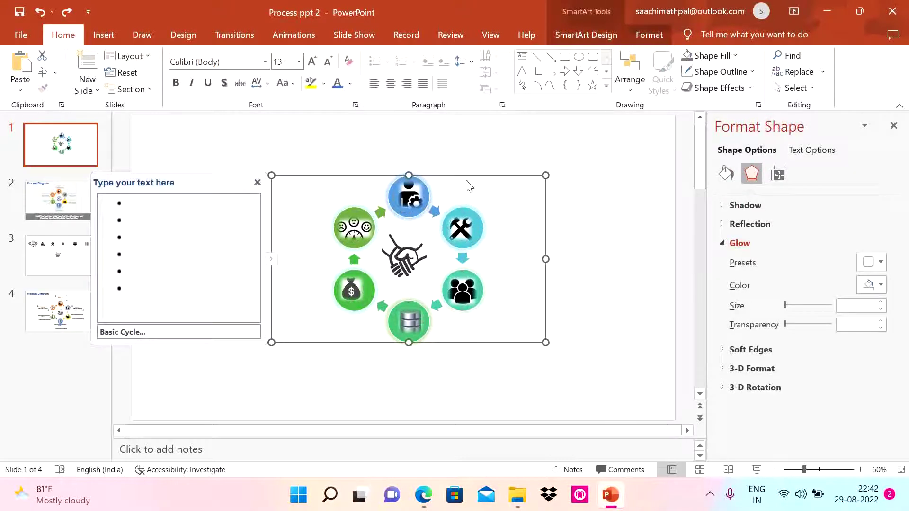
{"action": "left_click", "coordinate": [559, 364]}
{"action": "key", "text": "ctrl+a"}
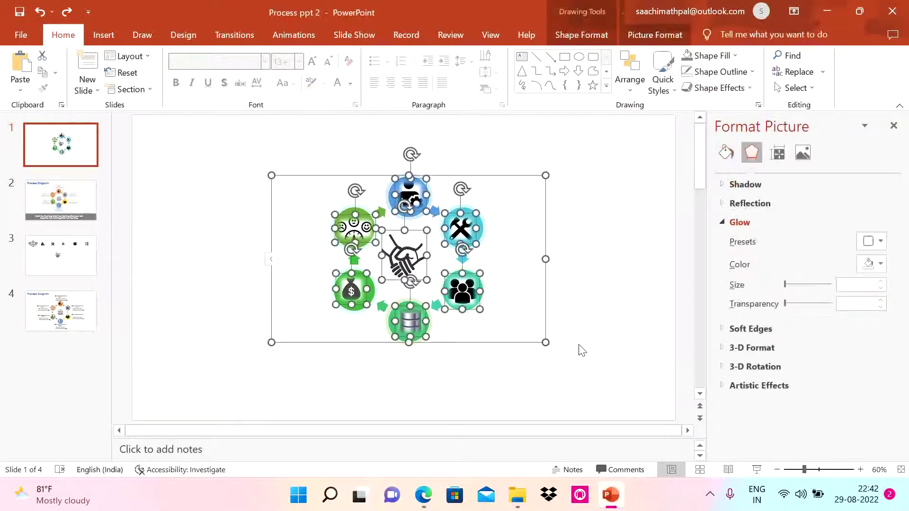
{"action": "key", "text": "Left"}
{"action": "key", "text": "Left"}
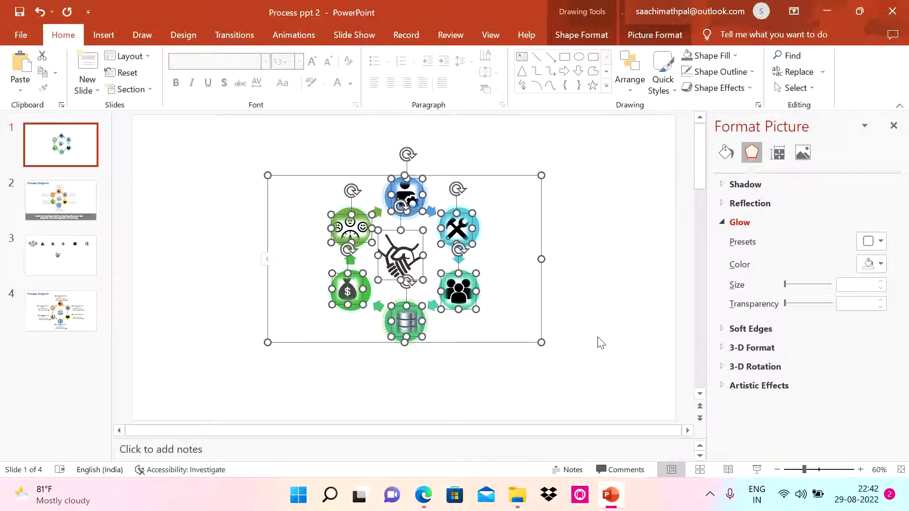
{"action": "key", "text": "Left"}
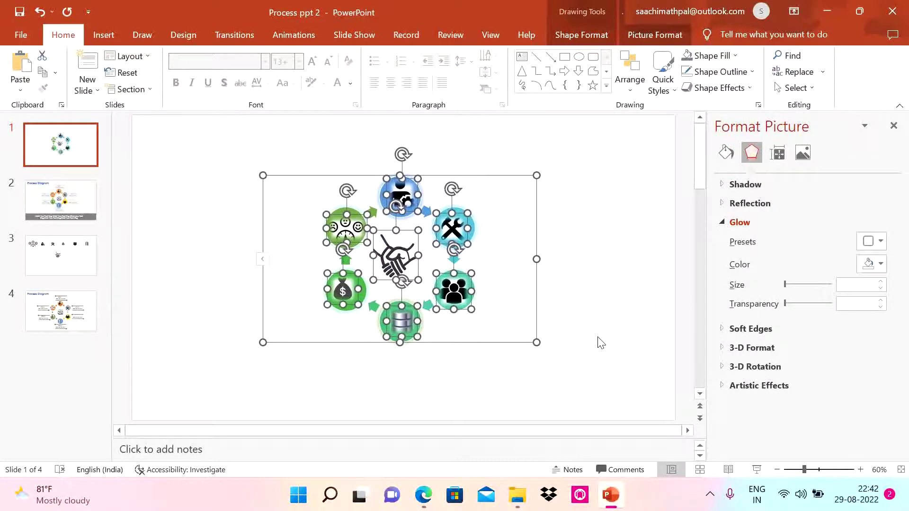
{"action": "left_click", "coordinate": [601, 341]}
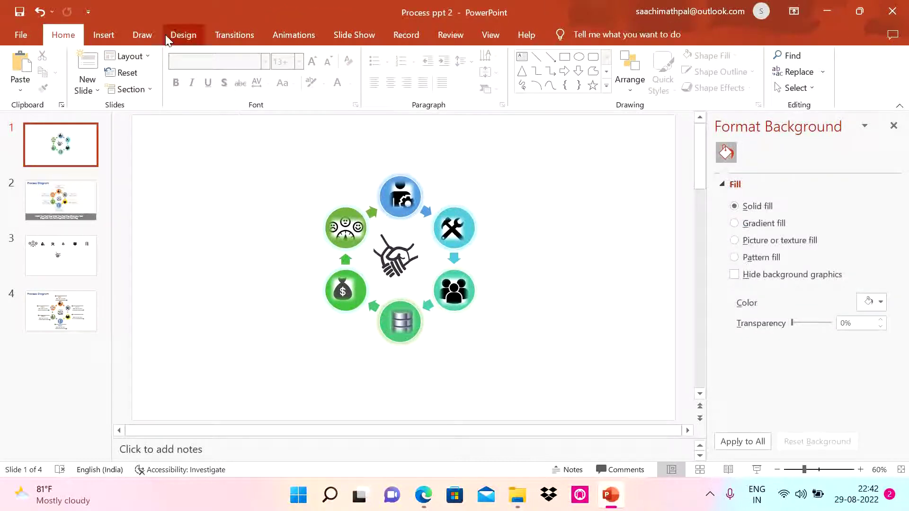
Step: Draw a short horizontal line to the right of the tools icon
{"action": "left_click", "coordinate": [103, 35]}
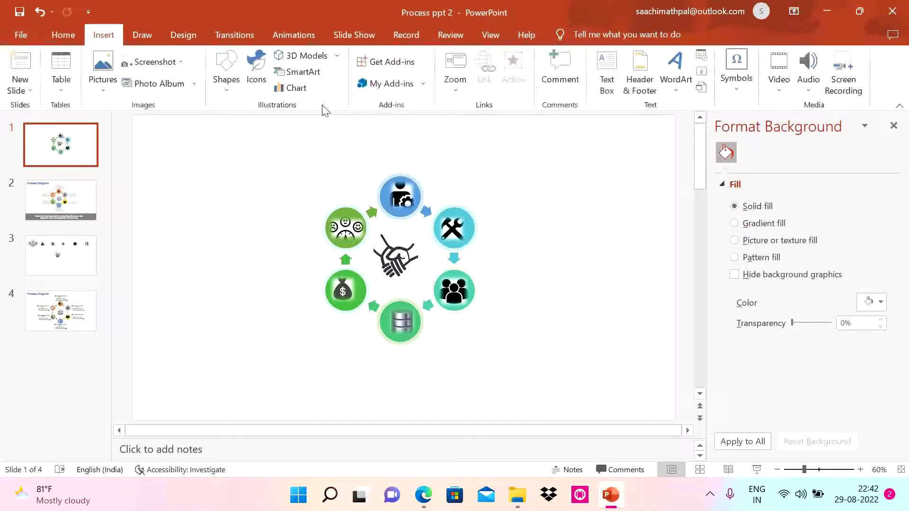
{"action": "left_click", "coordinate": [219, 87]}
{"action": "left_click", "coordinate": [239, 126]}
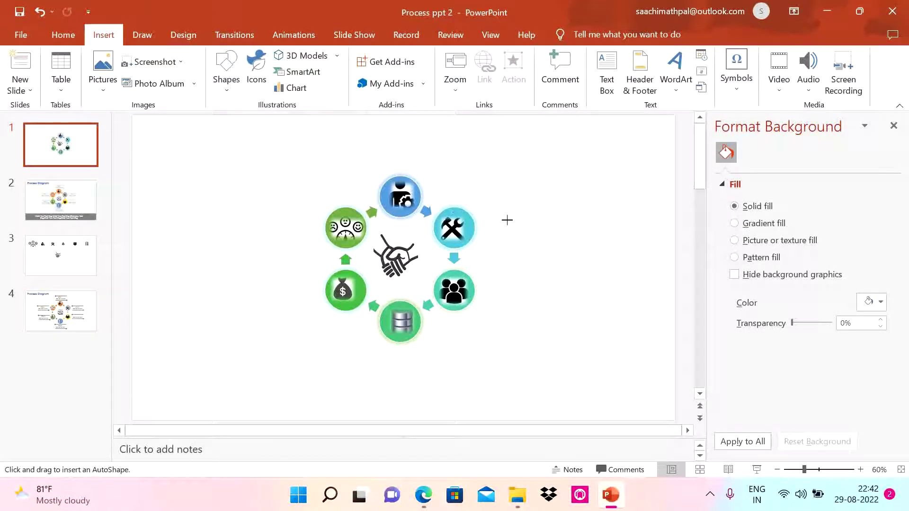
{"action": "left_click_drag", "start_coordinate": [490, 212], "coordinate": [551, 212]}
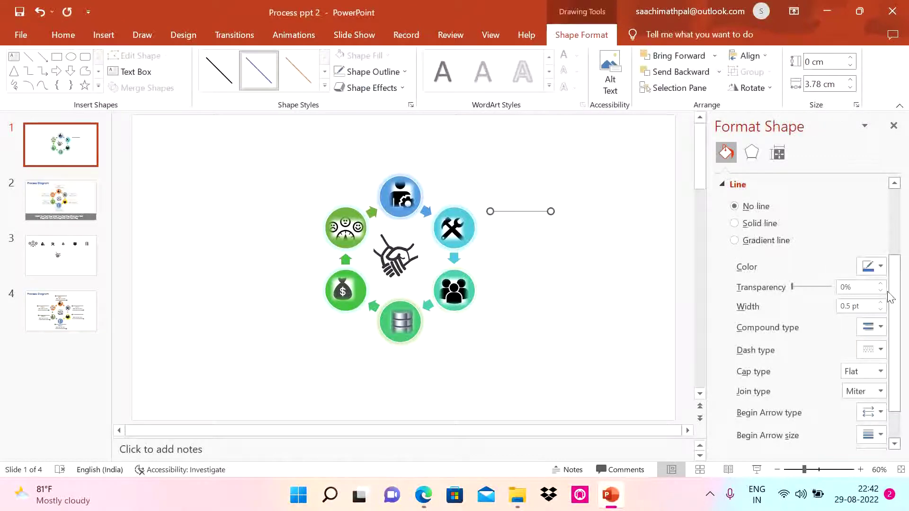
{"action": "scroll", "coordinate": [895, 352], "scroll_direction": "down", "scroll_amount": 2}
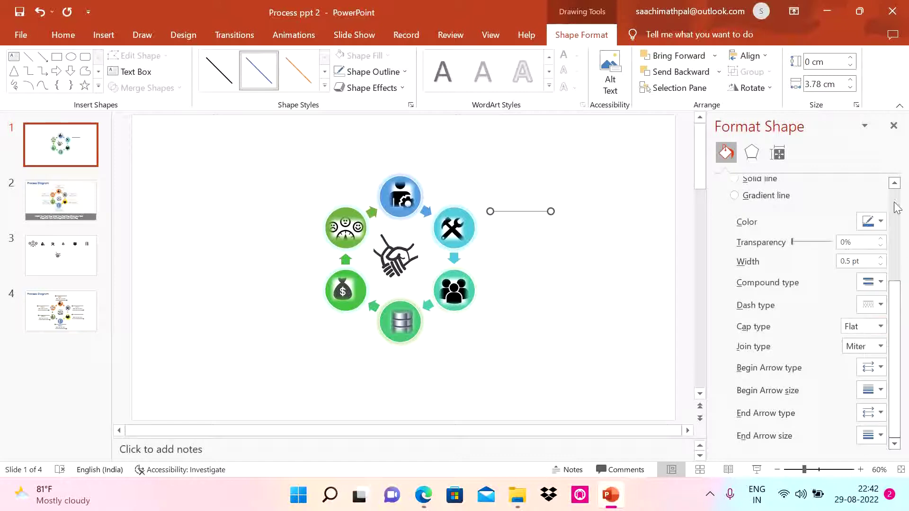
{"action": "left_click", "coordinate": [893, 126]}
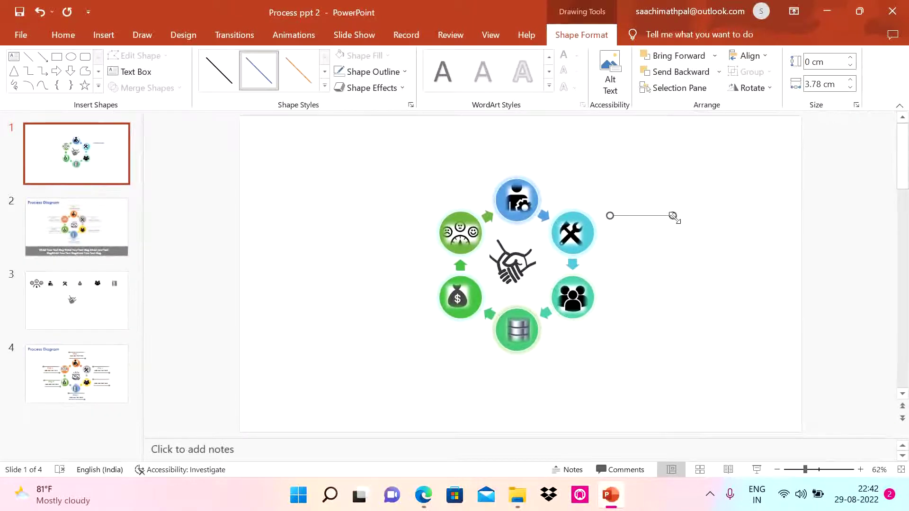
Step: Format the line with a start arrow style, 1.25 pt width and a new colour
{"action": "right_click", "coordinate": [673, 216]}
{"action": "left_click", "coordinate": [704, 448]}
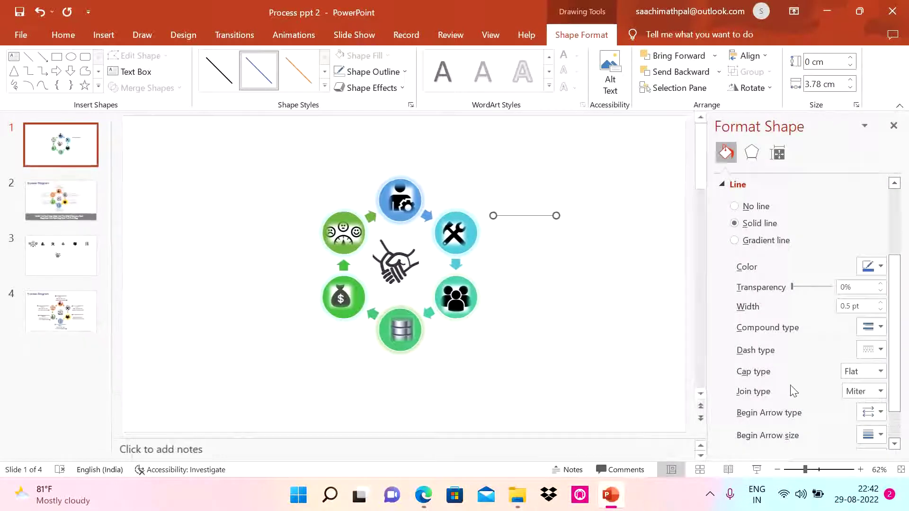
{"action": "scroll", "coordinate": [896, 319], "scroll_direction": "down", "scroll_amount": 2}
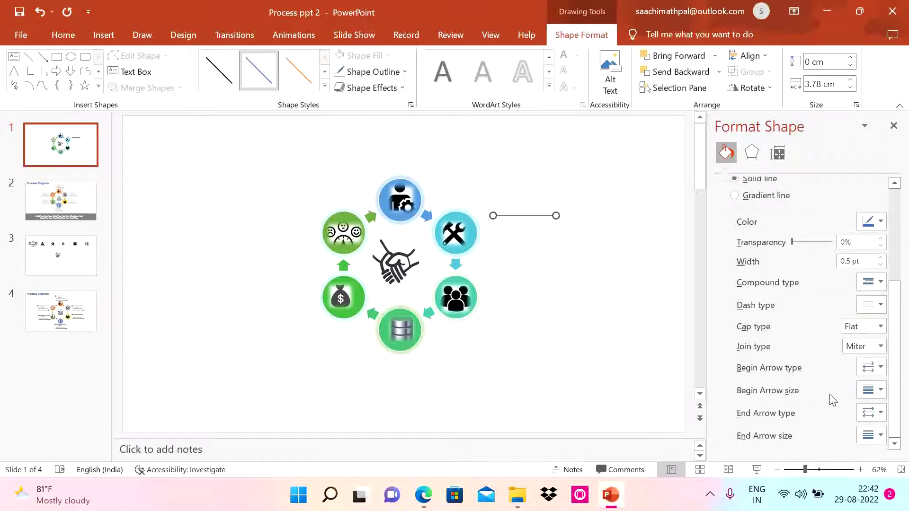
{"action": "left_click", "coordinate": [881, 367]}
{"action": "left_click", "coordinate": [895, 413]}
{"action": "left_click", "coordinate": [880, 259]}
{"action": "left_click", "coordinate": [880, 258]}
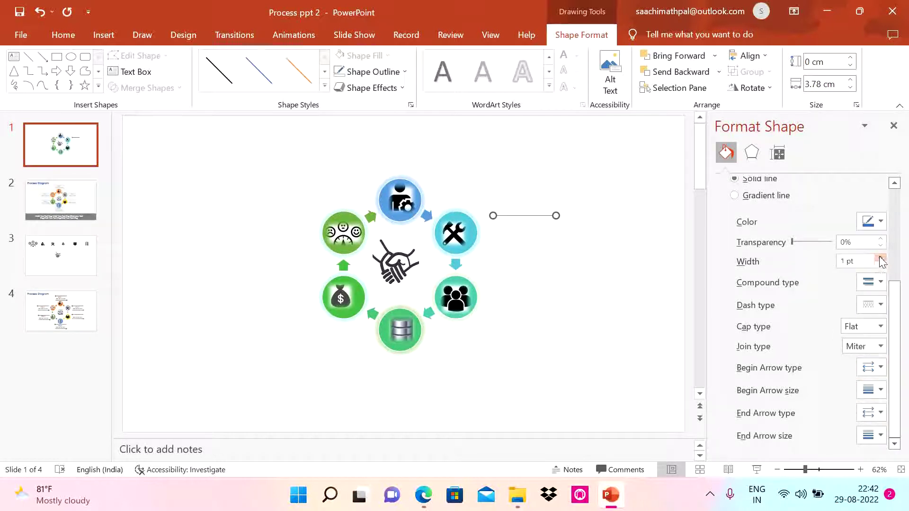
{"action": "left_click", "coordinate": [881, 259]}
{"action": "left_click_drag", "start_coordinate": [533, 215], "coordinate": [522, 214]}
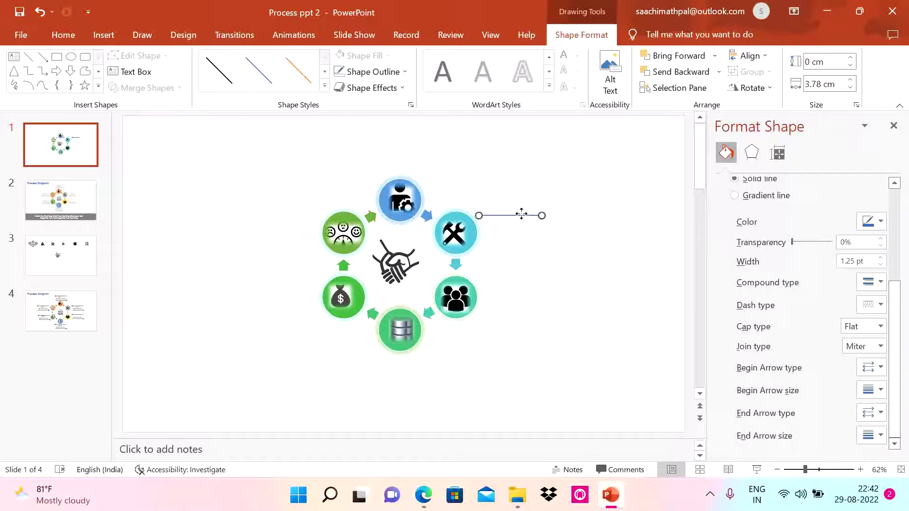
{"action": "left_click", "coordinate": [880, 221]}
{"action": "left_click", "coordinate": [801, 269]}
{"action": "left_click", "coordinate": [582, 249]}
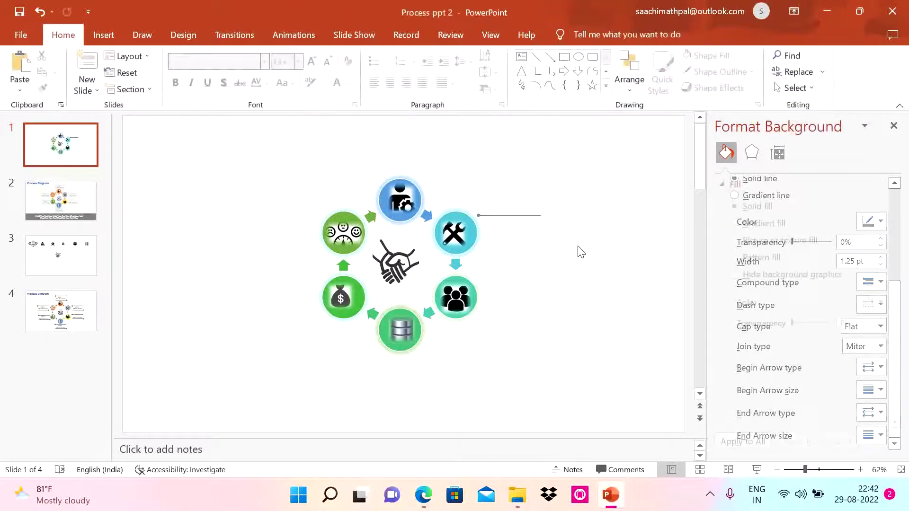
{"action": "left_click", "coordinate": [516, 214]}
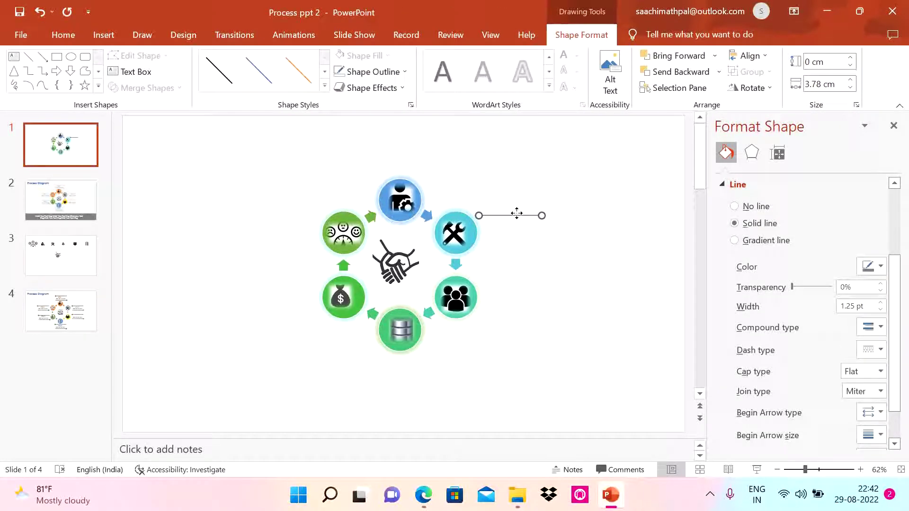
Step: Duplicate the line below the original, flip the copy horizontally, and nudge both right
{"action": "left_click_drag", "start_coordinate": [516, 213], "coordinate": [514, 249]}
{"action": "left_click", "coordinate": [769, 87]}
{"action": "left_click", "coordinate": [769, 157]}
{"action": "left_click", "coordinate": [519, 216], "text": "shift"}
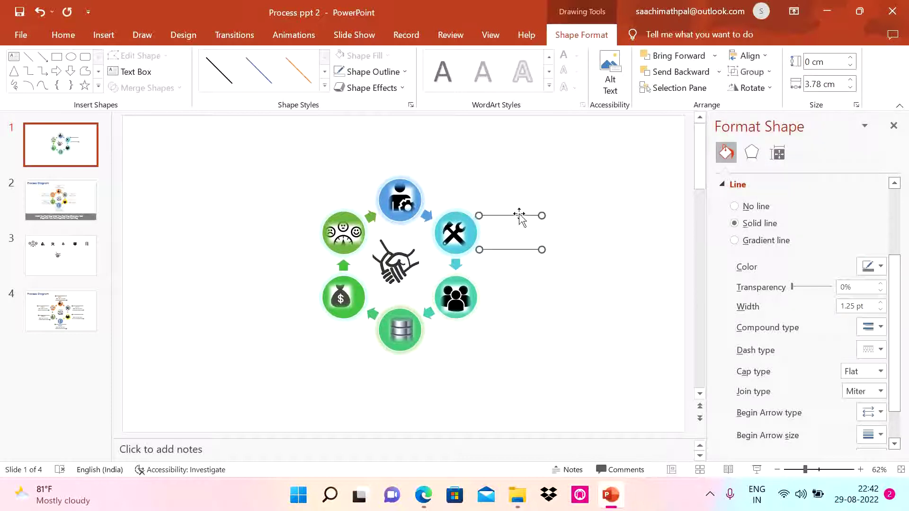
{"action": "left_click_drag", "start_coordinate": [519, 214], "coordinate": [522, 214]}
{"action": "left_click", "coordinate": [103, 35]}
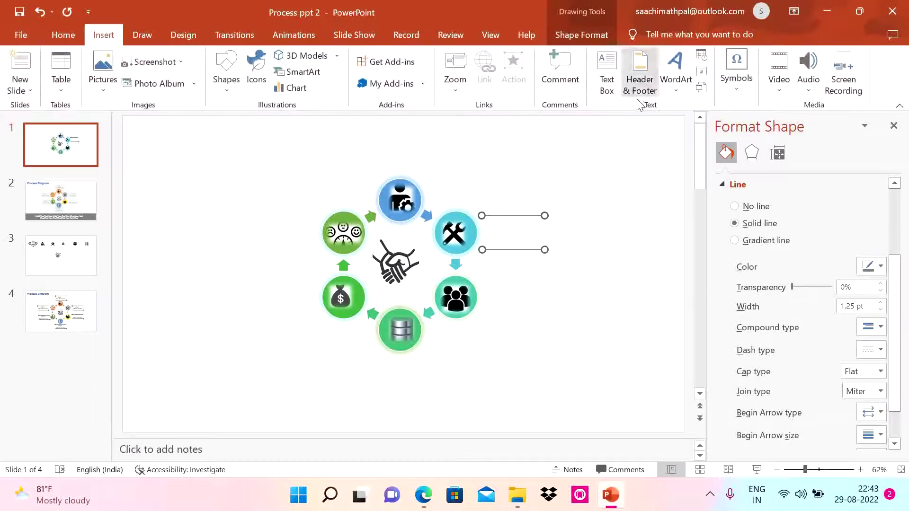
Step: Add a bold Century Gothic 'Stage 1' text box above the callout lines
{"action": "left_click", "coordinate": [607, 73]}
{"action": "left_click_drag", "start_coordinate": [516, 153], "coordinate": [582, 170]}
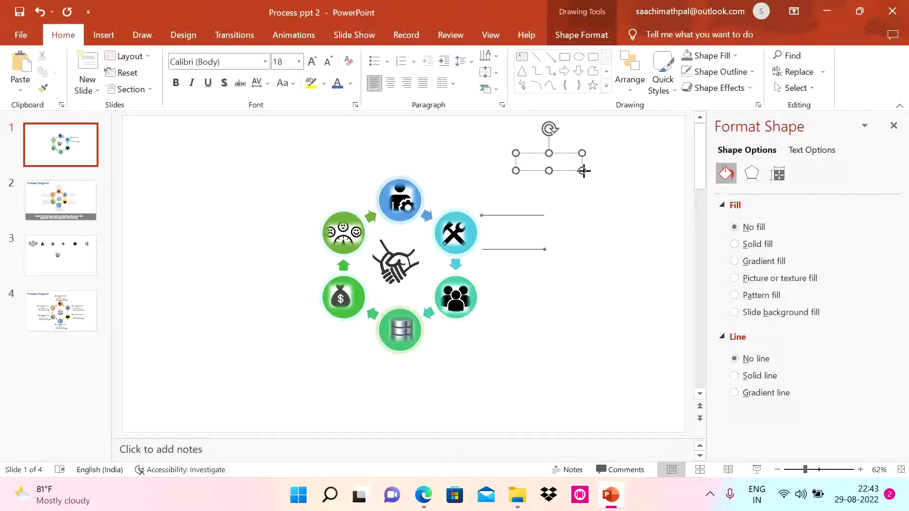
{"action": "type", "text": "Stage 1"}
{"action": "key", "text": "ctrl+a"}
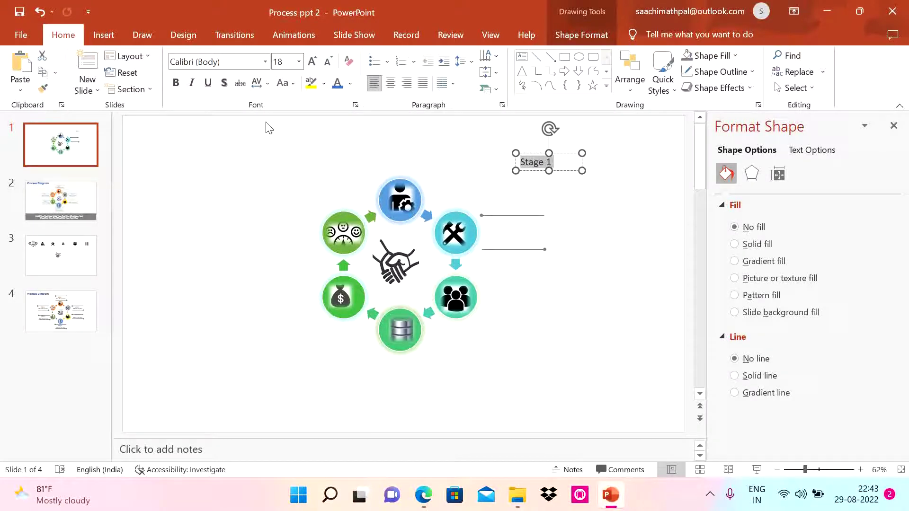
{"action": "left_click", "coordinate": [266, 61]}
{"action": "left_click", "coordinate": [242, 149]}
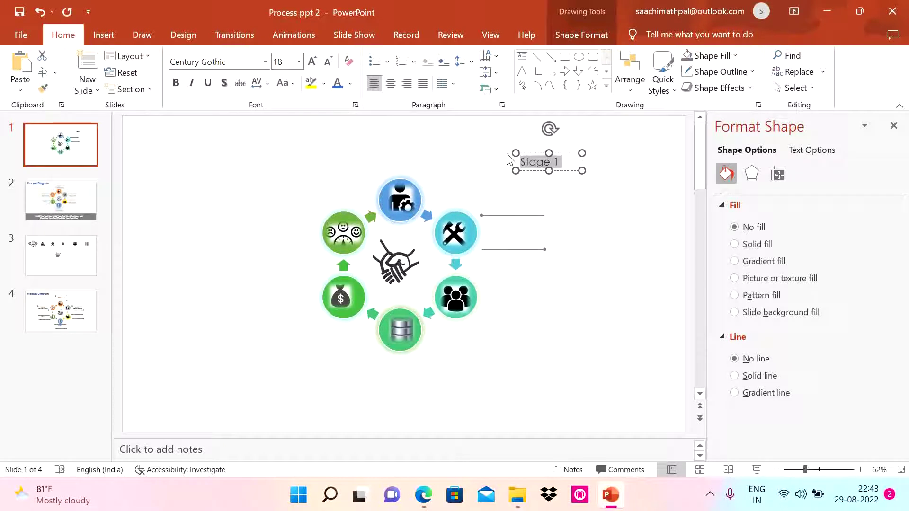
{"action": "key", "text": "ctrl+b"}
Step: Copy it below as a 14 pt 'Add your msg here' caption, widened to fit one line
{"action": "left_click_drag", "start_coordinate": [576, 152], "coordinate": [533, 235]}
{"action": "triple_click", "coordinate": [535, 239]}
{"action": "type", "text": "Ad"}
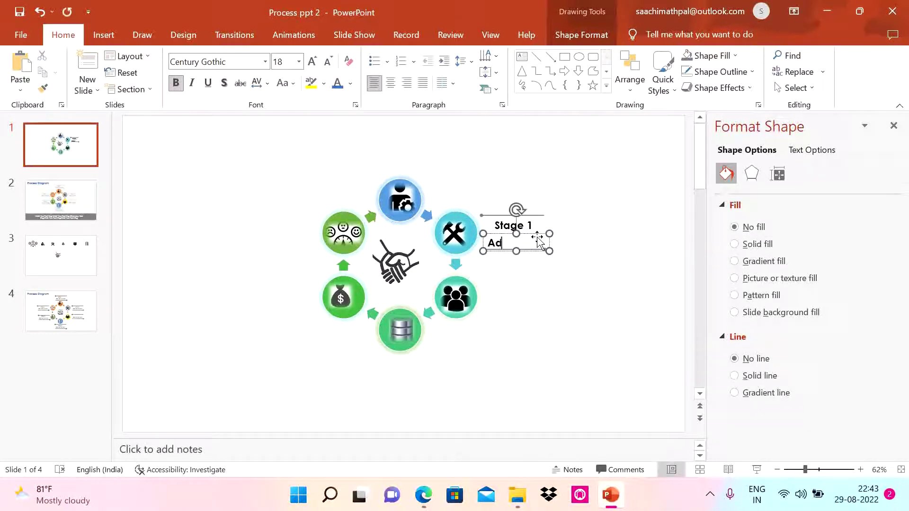
{"action": "type", "text": "d your msg here"}
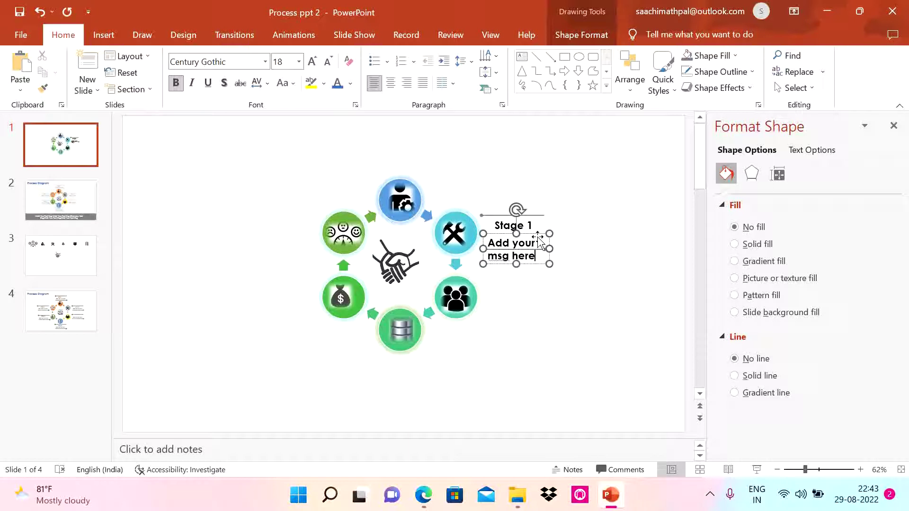
{"action": "key", "text": "ctrl+a"}
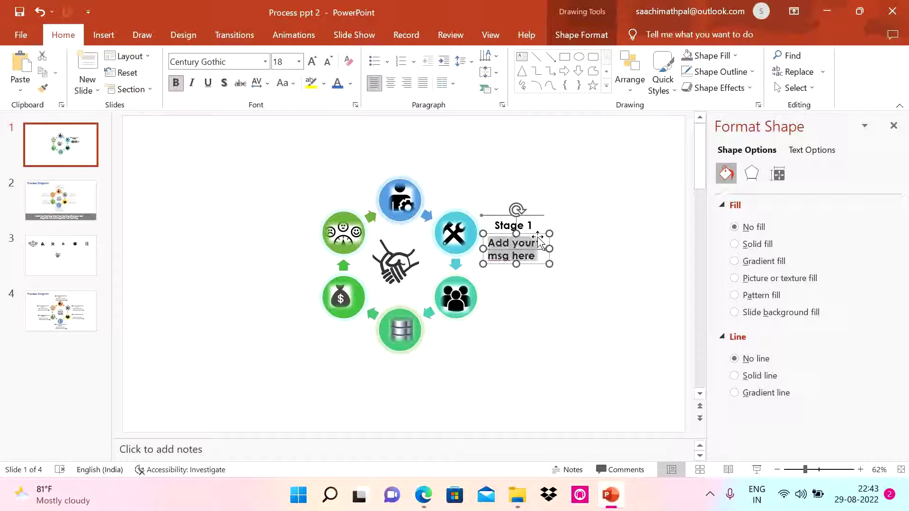
{"action": "left_click", "coordinate": [332, 64]}
{"action": "left_click", "coordinate": [333, 64]}
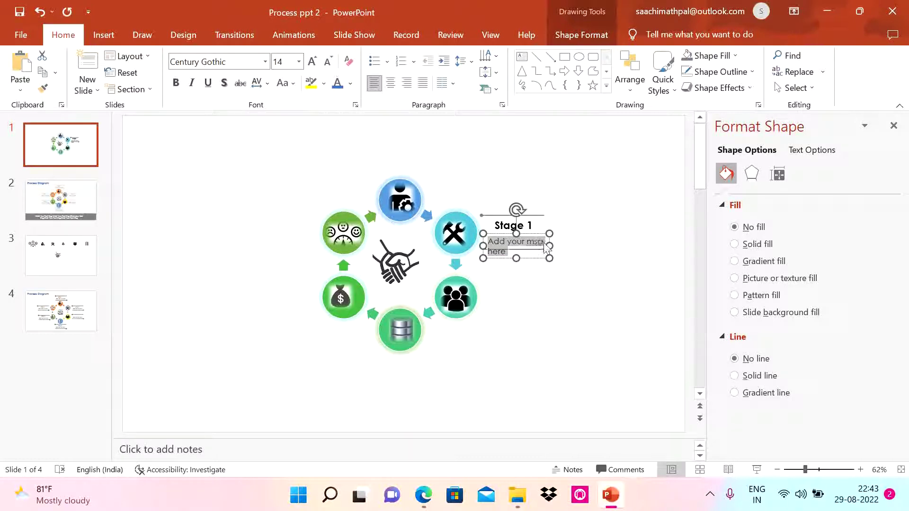
{"action": "left_click_drag", "start_coordinate": [549, 246], "coordinate": [578, 242]}
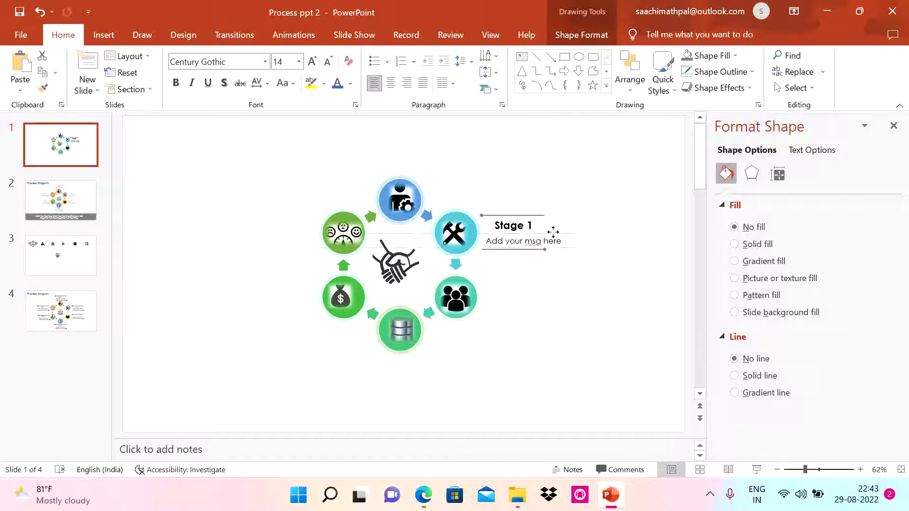
{"action": "left_click", "coordinate": [587, 299]}
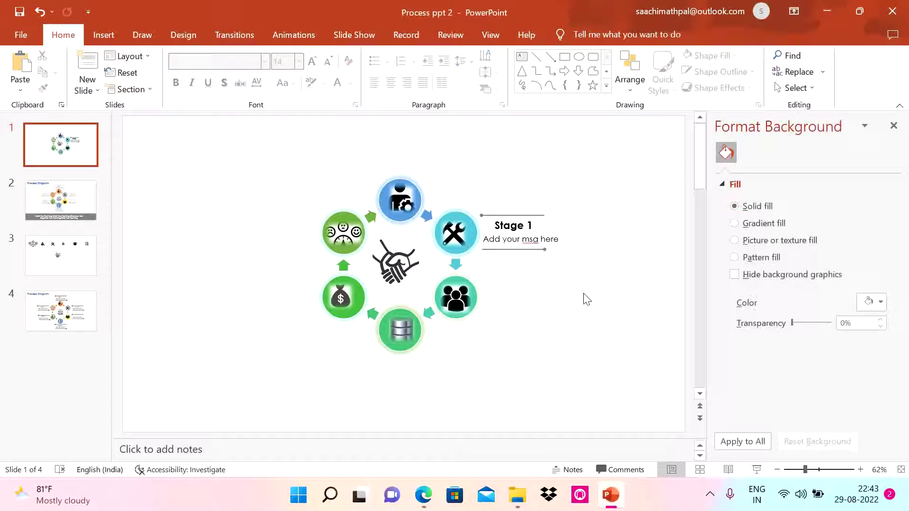
Step: Group the Stage 1 heading and caption text boxes into one callout
{"action": "left_click_drag", "start_coordinate": [598, 283], "coordinate": [474, 183]}
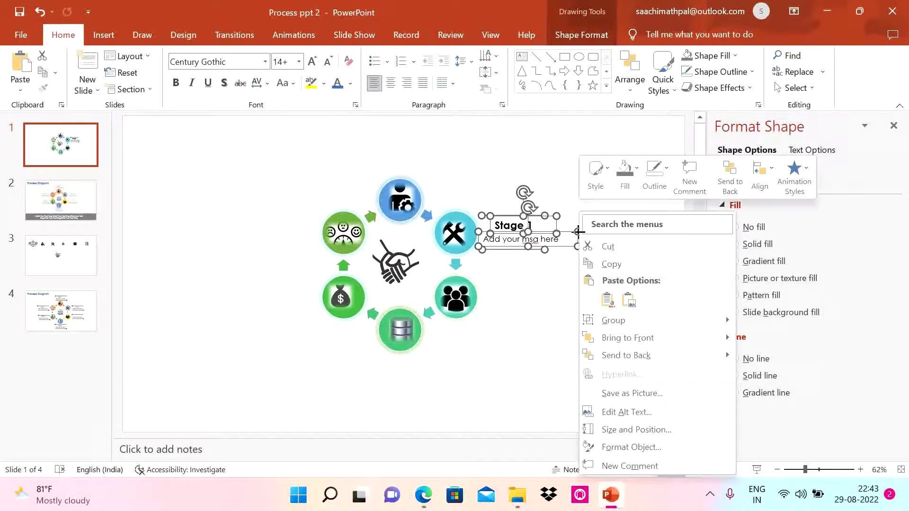
{"action": "right_click", "coordinate": [578, 227]}
{"action": "mouse_move", "coordinate": [626, 320]}
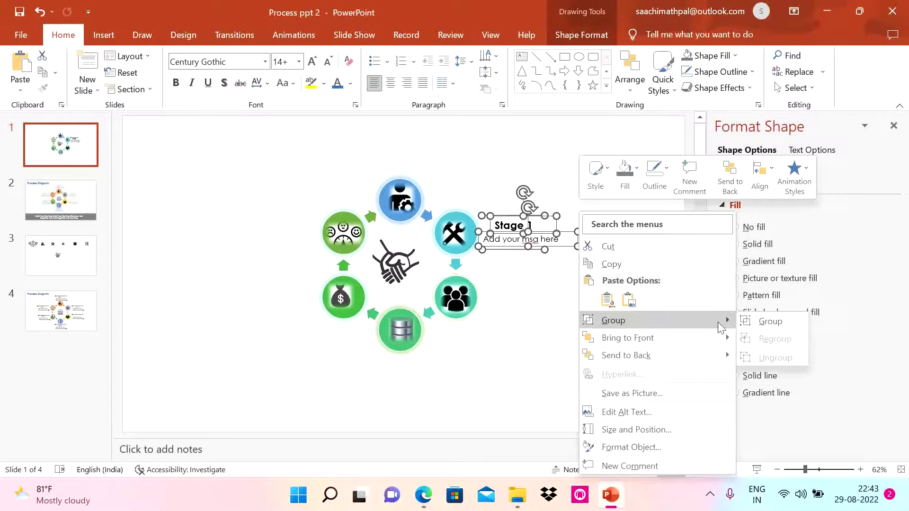
{"action": "left_click", "coordinate": [766, 316]}
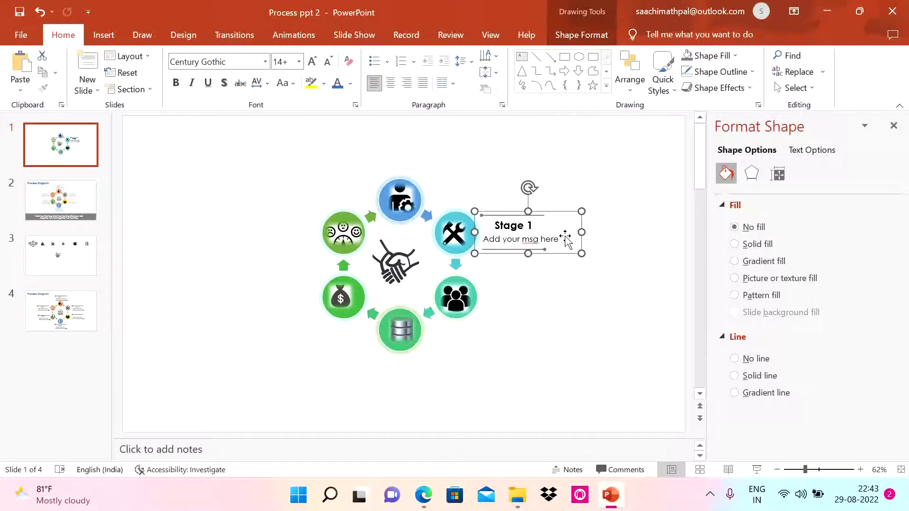
Step: Duplicate the grouped callout beside the people, database and money-bag circles
{"action": "key", "text": "ctrl+d"}
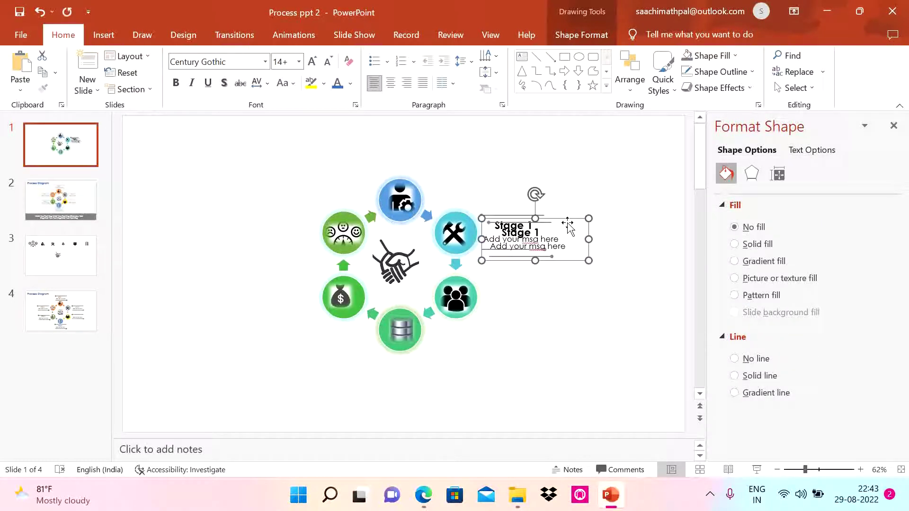
{"action": "left_click_drag", "start_coordinate": [566, 219], "coordinate": [556, 280]}
{"action": "key", "text": "ctrl+d"}
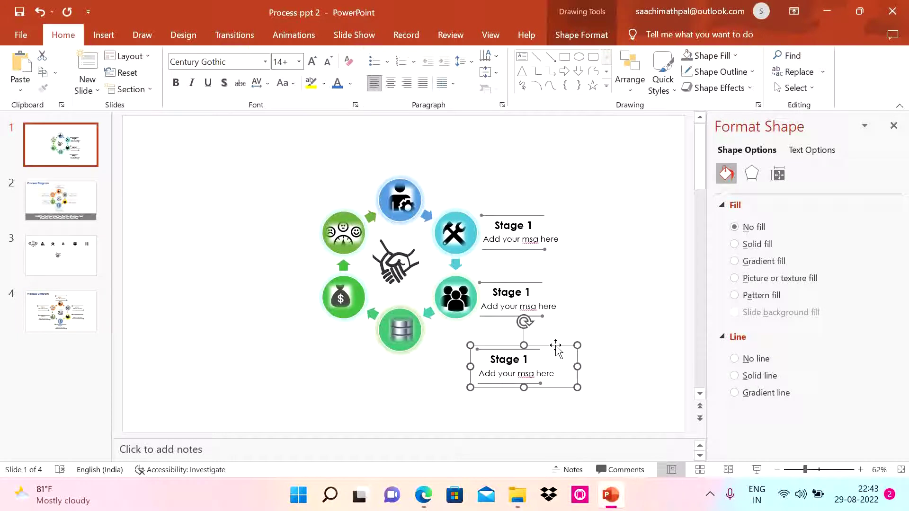
{"action": "left_click_drag", "start_coordinate": [553, 349], "coordinate": [447, 354]}
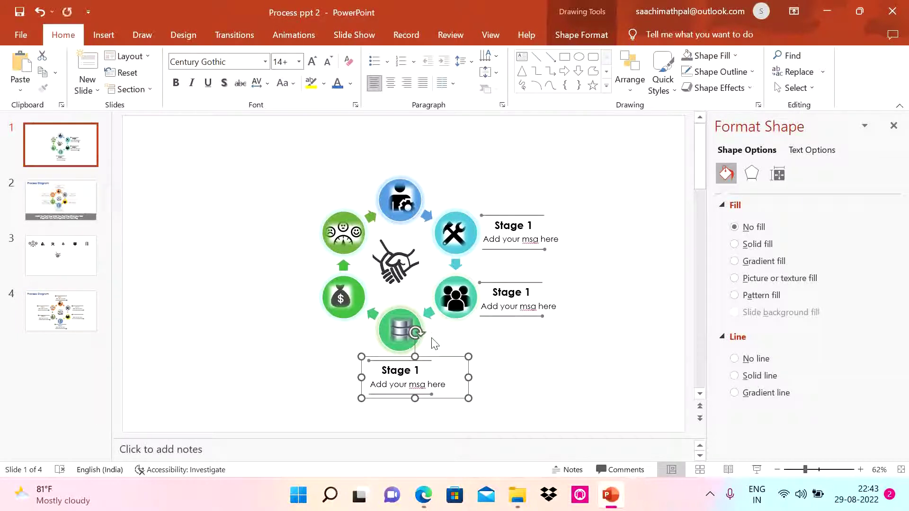
{"action": "key", "text": "Up"}
{"action": "key", "text": "Up"}
{"action": "key", "text": "Up"}
{"action": "key", "text": "Up"}
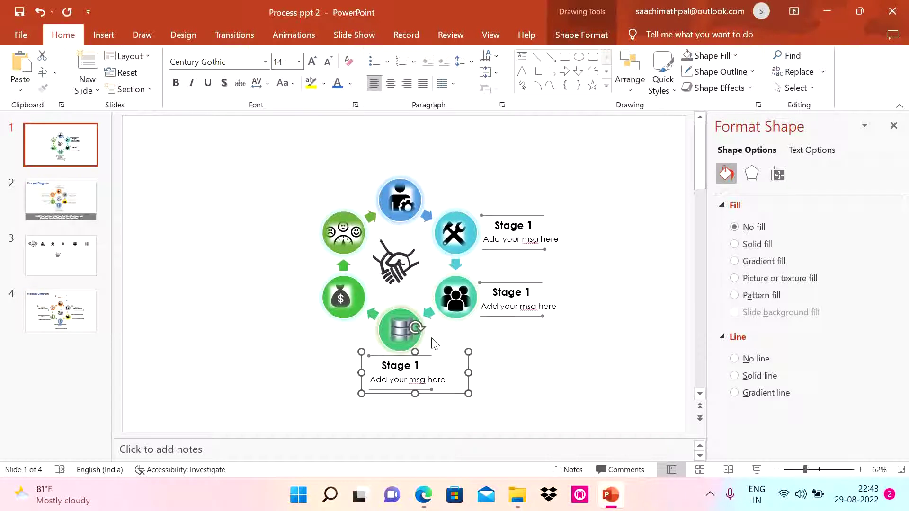
{"action": "left_click_drag", "start_coordinate": [435, 343], "coordinate": [430, 134]}
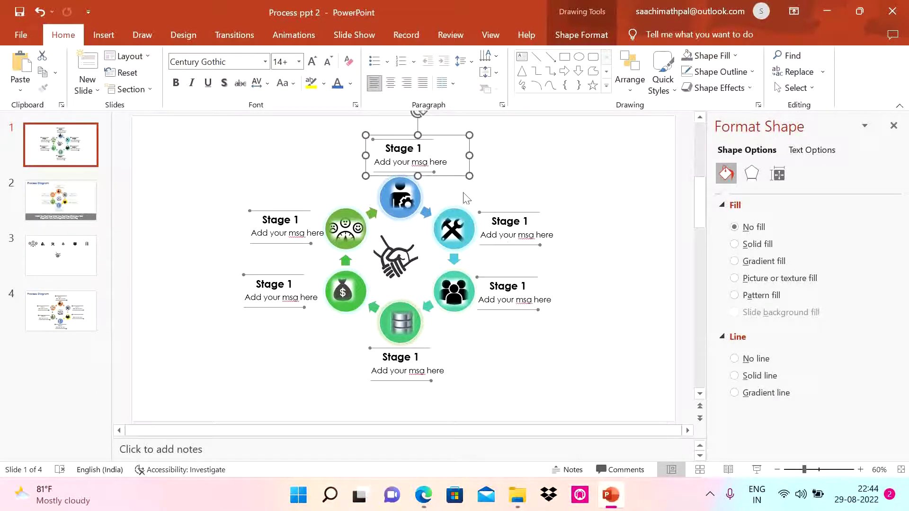
{"action": "left_click", "coordinate": [527, 221]}
Step: Renumber the copied callout headings Stage 2 through Stage 6 in clockwise order
{"action": "key", "text": "BackSpace"}
{"action": "type", "text": "2"}
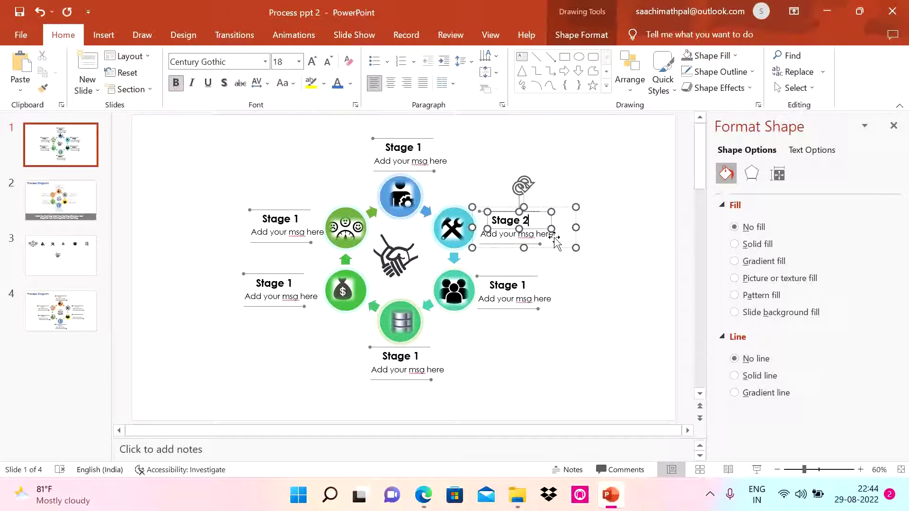
{"action": "left_click", "coordinate": [523, 286]}
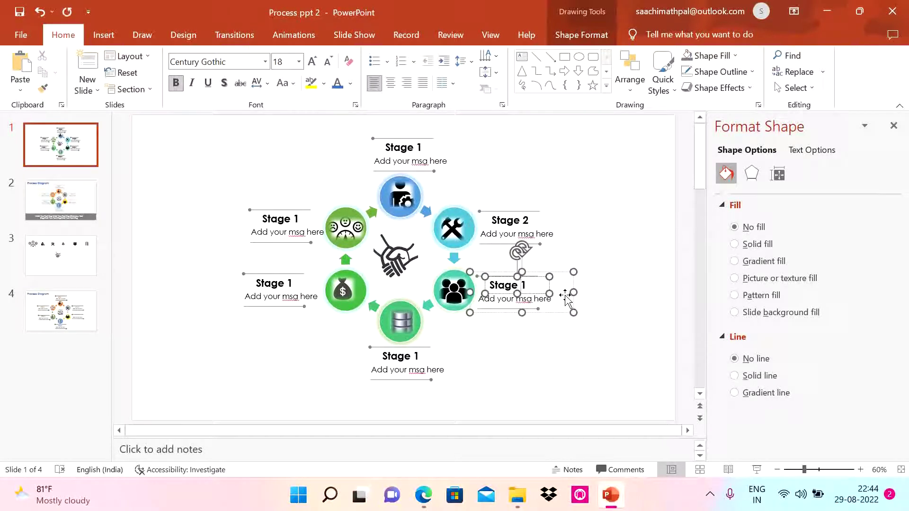
{"action": "left_click", "coordinate": [420, 357]}
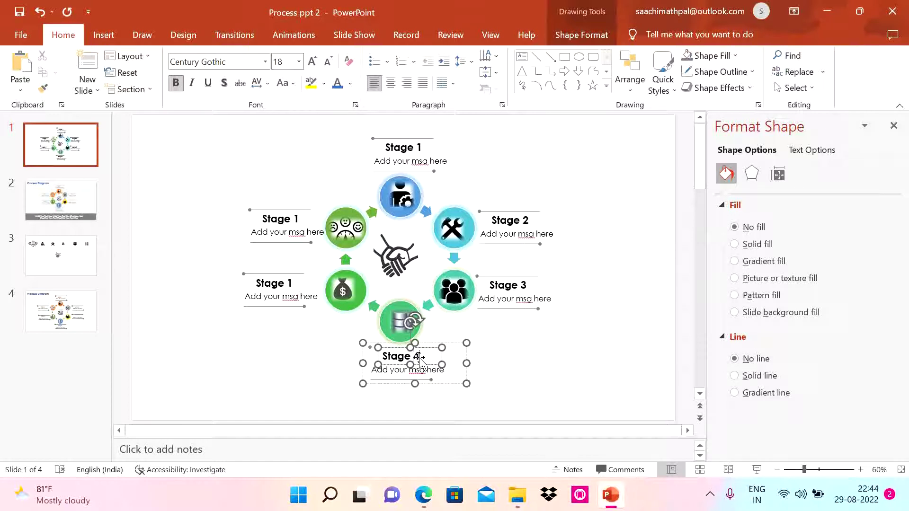
{"action": "left_click", "coordinate": [292, 284]}
{"action": "key", "text": "BackSpace"}
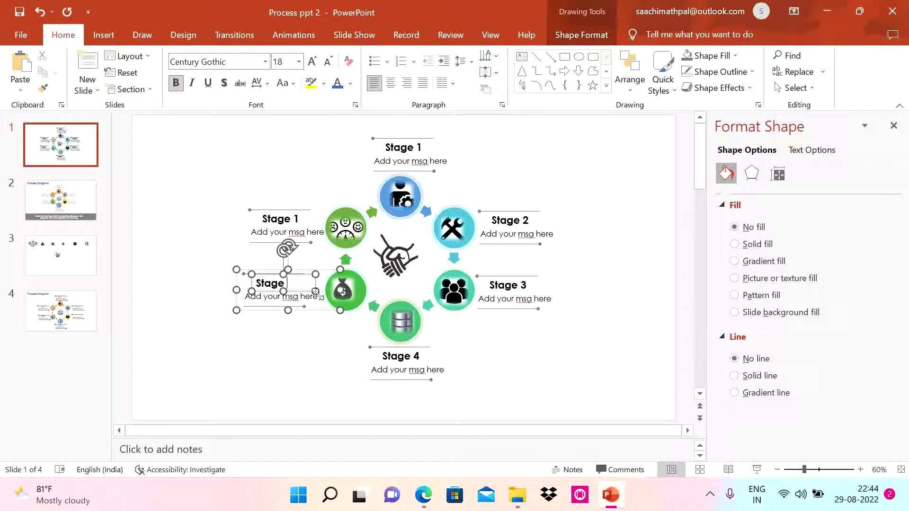
{"action": "left_click", "coordinate": [308, 220]}
{"action": "type", "text": "6"}
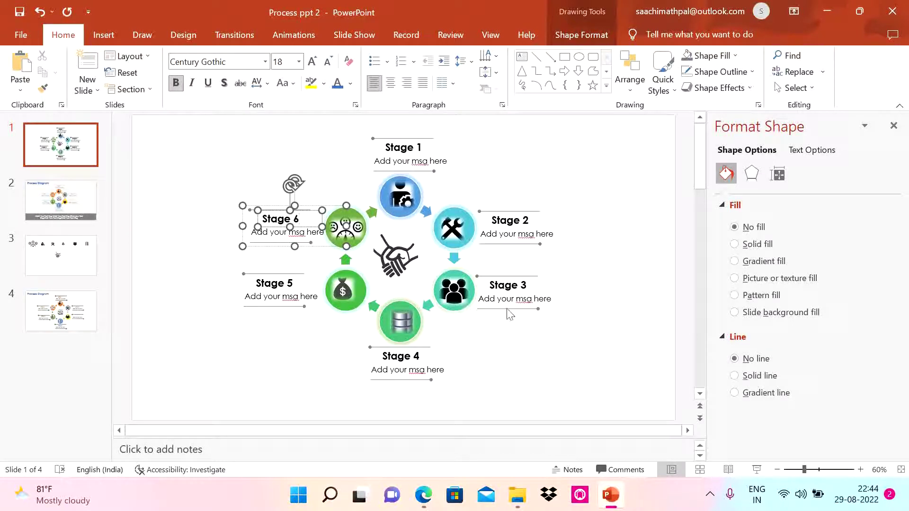
{"action": "left_click", "coordinate": [615, 357]}
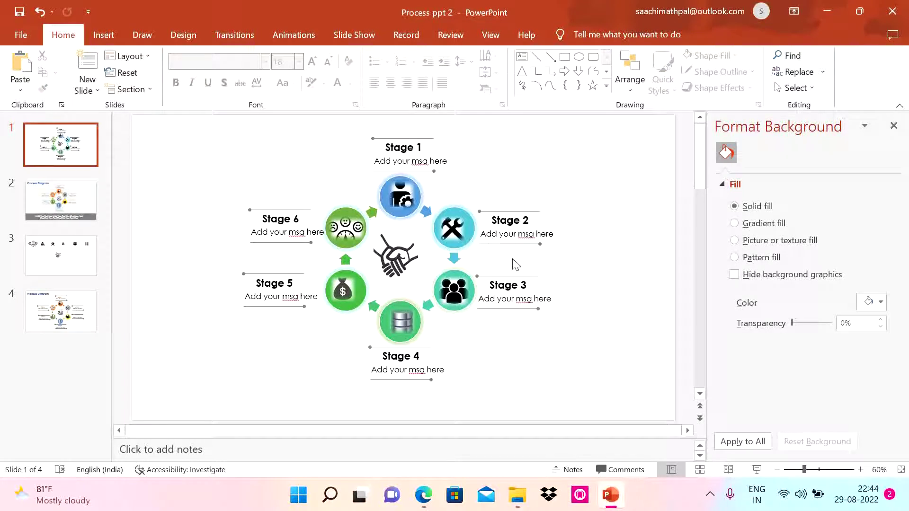
{"action": "triple_click", "coordinate": [391, 149]}
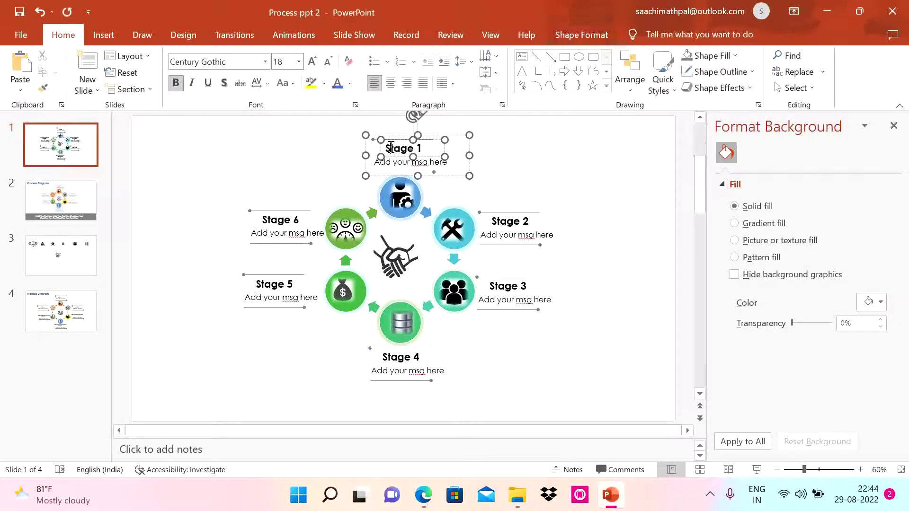
{"action": "left_click", "coordinate": [351, 84]}
{"action": "left_click", "coordinate": [374, 259]}
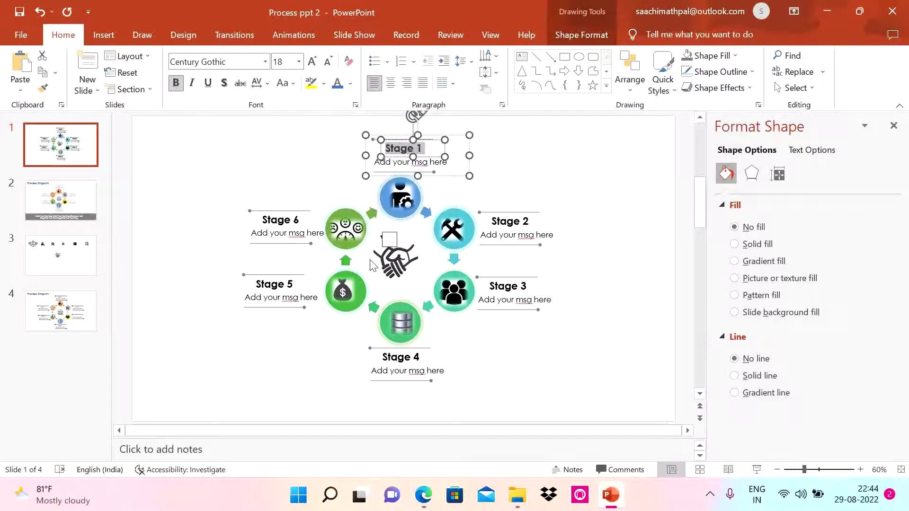
{"action": "left_click", "coordinate": [397, 189]}
{"action": "left_click", "coordinate": [555, 189]}
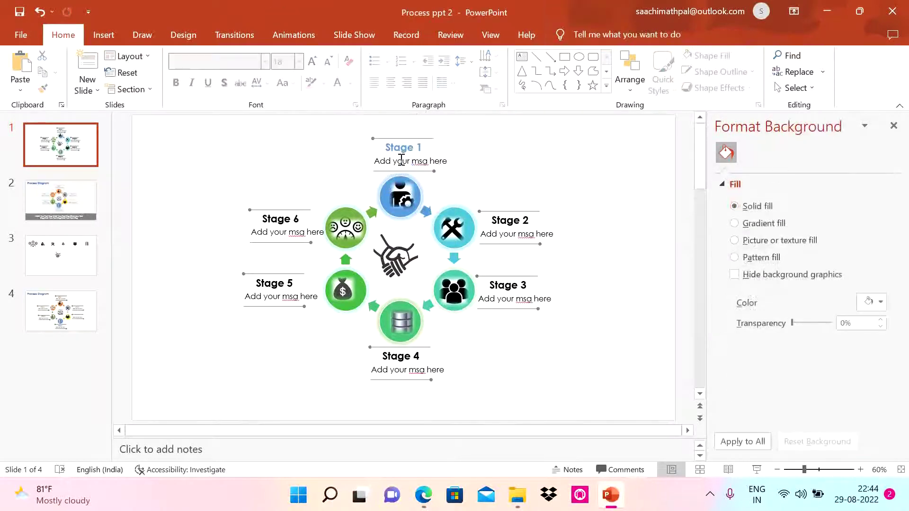
{"action": "triple_click", "coordinate": [496, 221]}
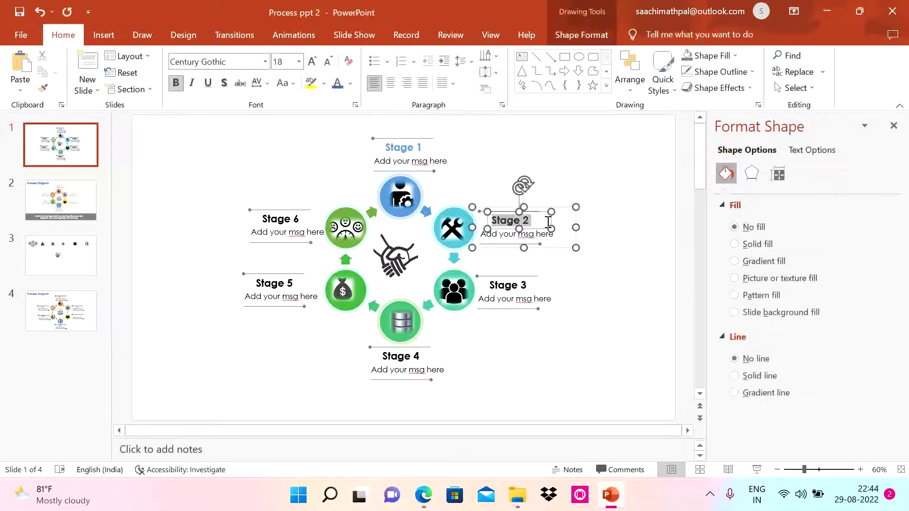
{"action": "left_click", "coordinate": [351, 84]}
{"action": "left_click", "coordinate": [374, 259]}
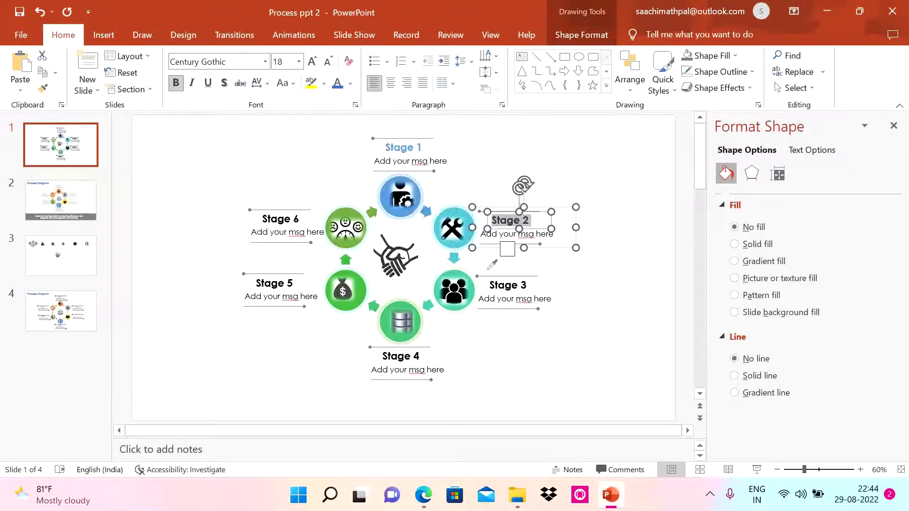
{"action": "left_click", "coordinate": [458, 213]}
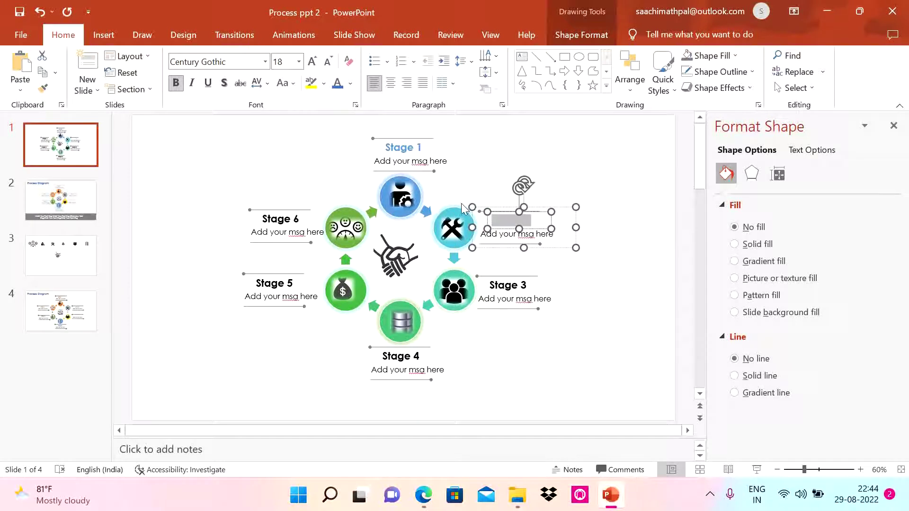
{"action": "left_click", "coordinate": [350, 84]}
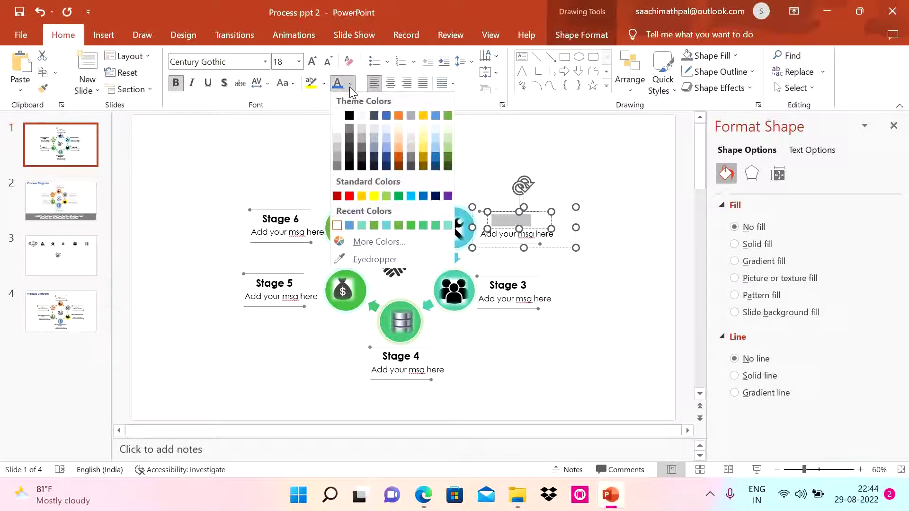
{"action": "left_click", "coordinate": [371, 257]}
{"action": "left_click", "coordinate": [465, 201]}
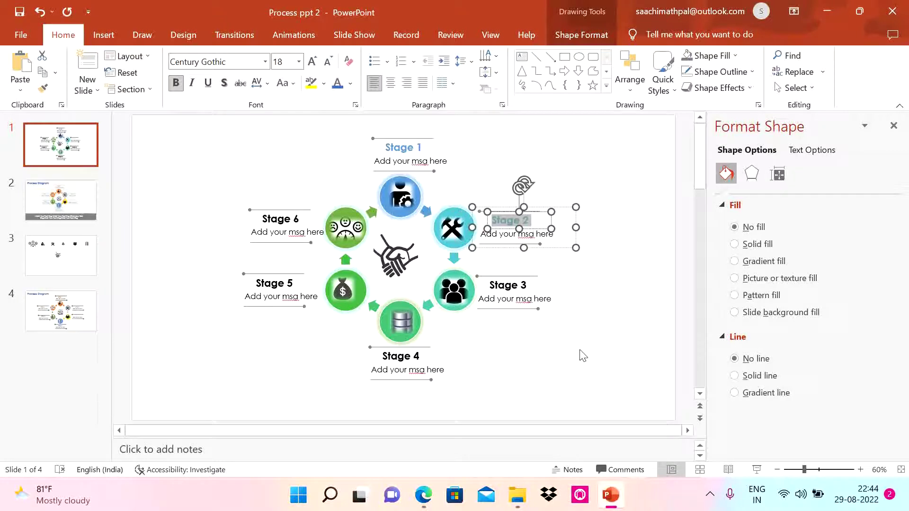
{"action": "triple_click", "coordinate": [495, 285]}
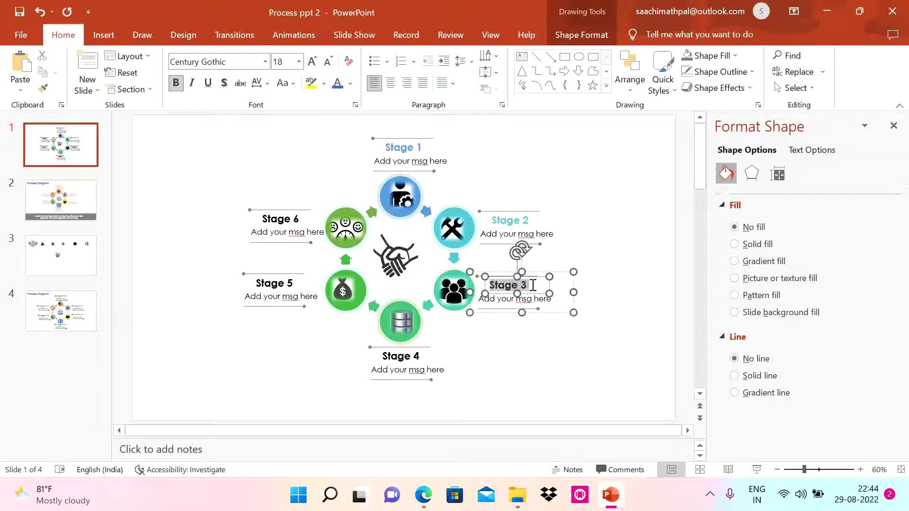
{"action": "left_click", "coordinate": [351, 84]}
{"action": "left_click", "coordinate": [363, 257]}
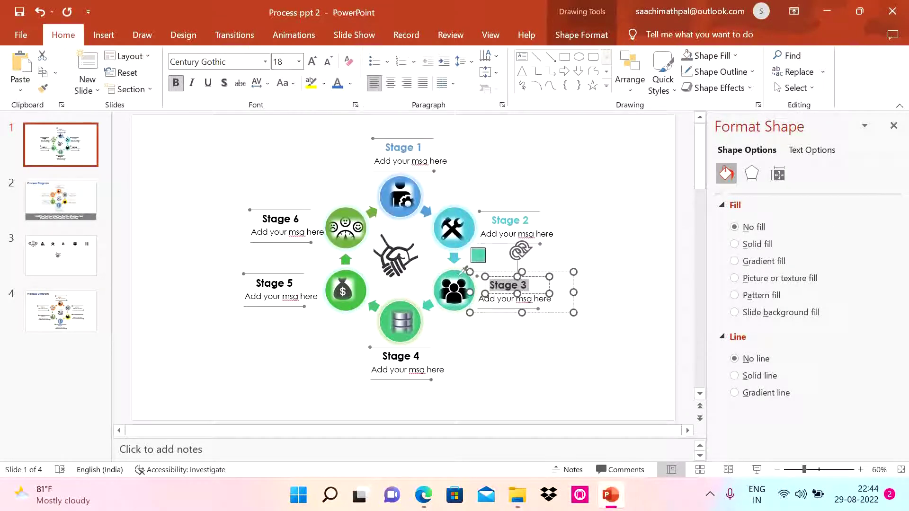
{"action": "left_click", "coordinate": [462, 270]}
{"action": "triple_click", "coordinate": [387, 357]}
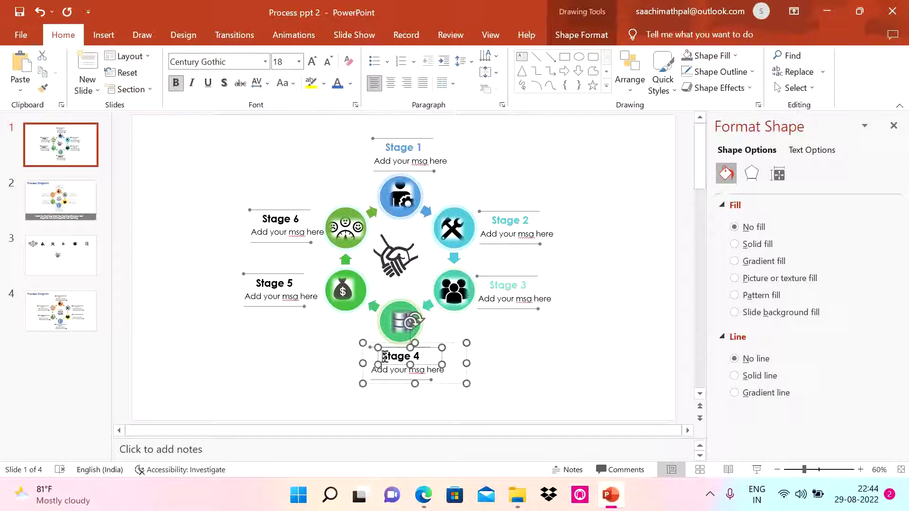
{"action": "left_click", "coordinate": [351, 84]}
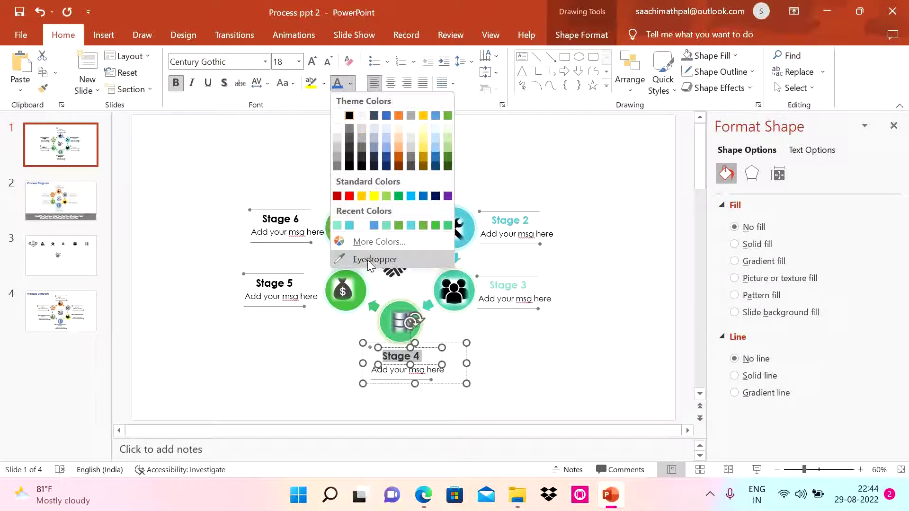
{"action": "left_click", "coordinate": [366, 260]}
{"action": "left_click", "coordinate": [398, 301]}
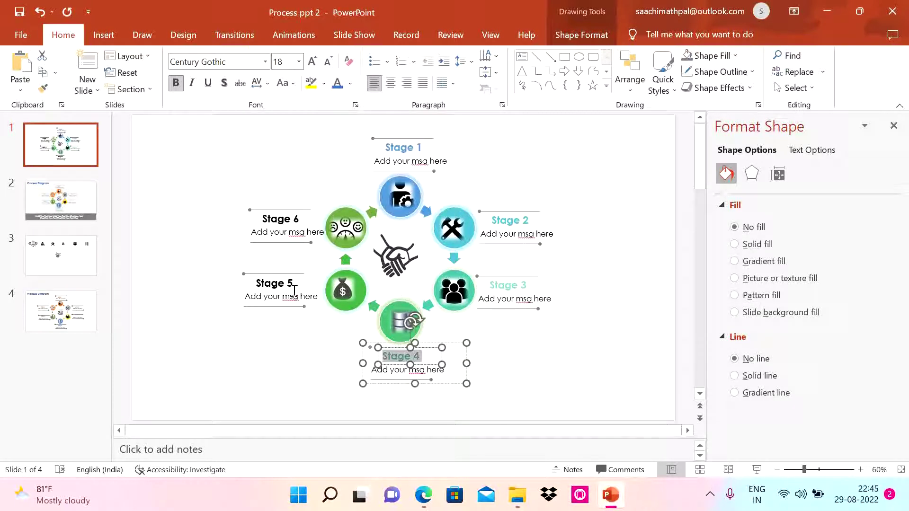
{"action": "triple_click", "coordinate": [259, 283]}
{"action": "left_click", "coordinate": [350, 83]}
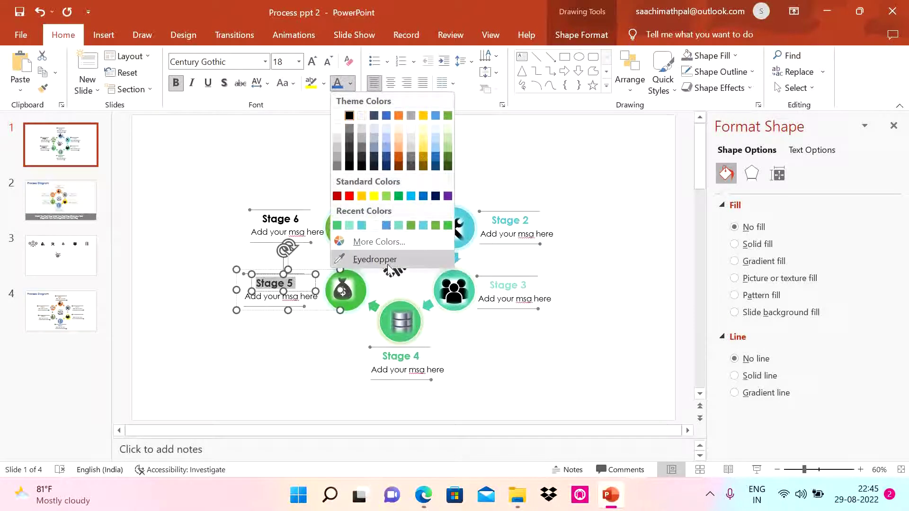
{"action": "left_click", "coordinate": [376, 260]}
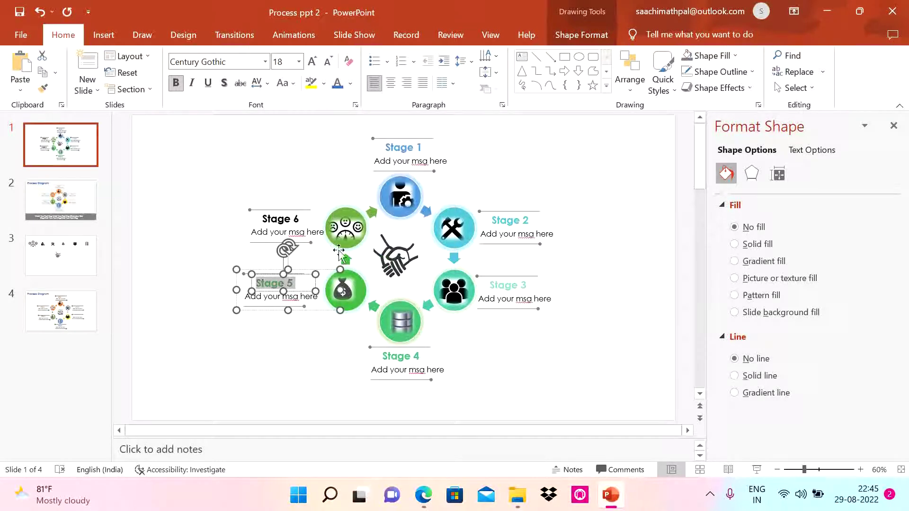
{"action": "triple_click", "coordinate": [265, 218]}
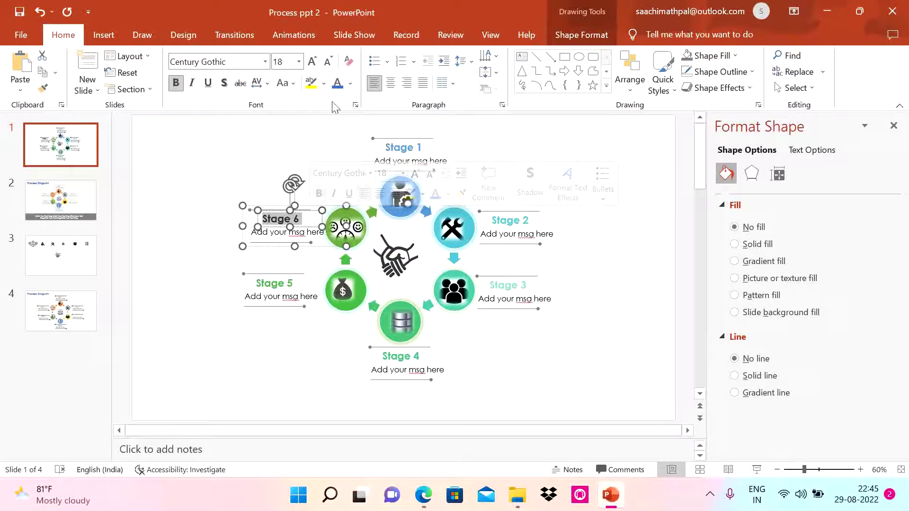
{"action": "left_click", "coordinate": [350, 84]}
{"action": "left_click", "coordinate": [374, 258]}
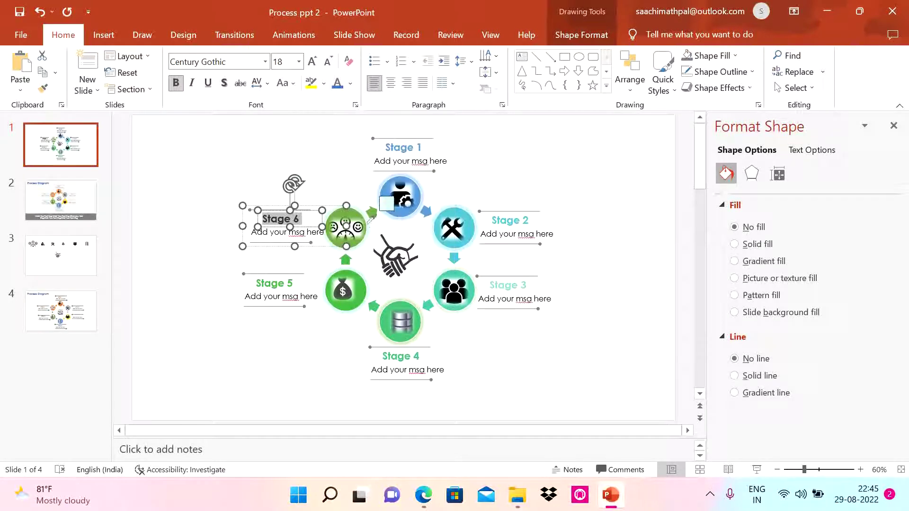
{"action": "left_click", "coordinate": [359, 211]}
{"action": "left_click", "coordinate": [616, 208]}
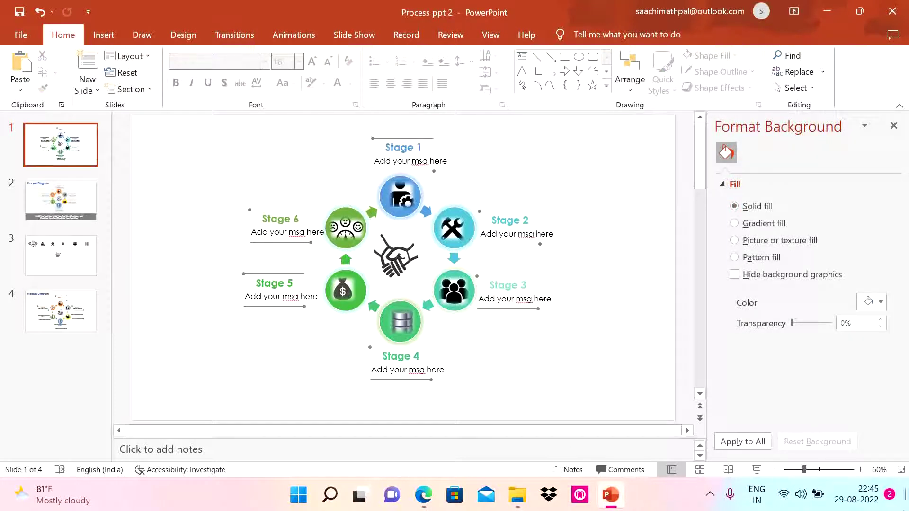
{"action": "left_click", "coordinate": [757, 469]}
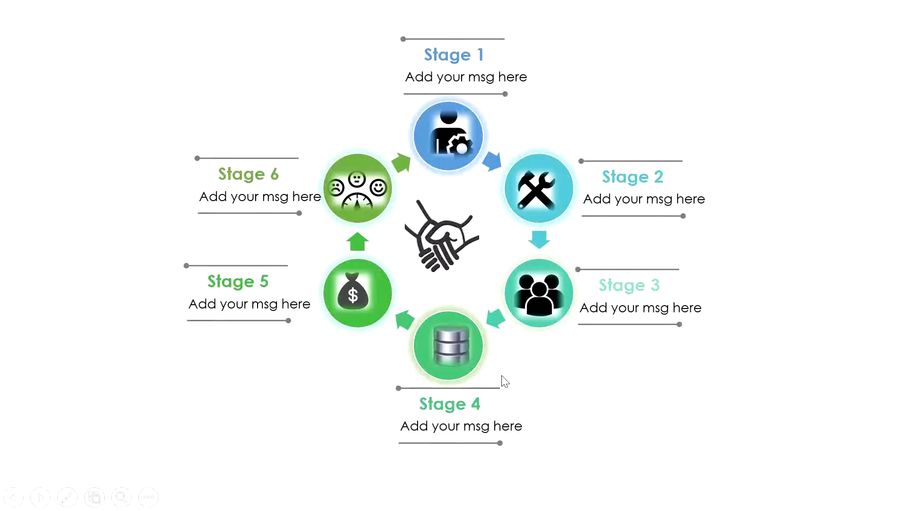
{"action": "key", "text": "Escape"}
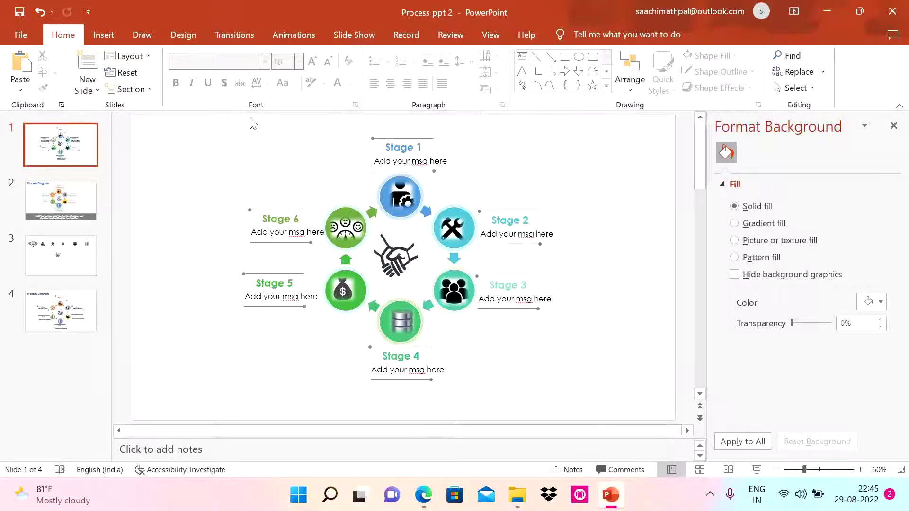
Step: Draw a grey-filled rectangle across the full width of the slide's bottom
{"action": "left_click", "coordinate": [104, 37]}
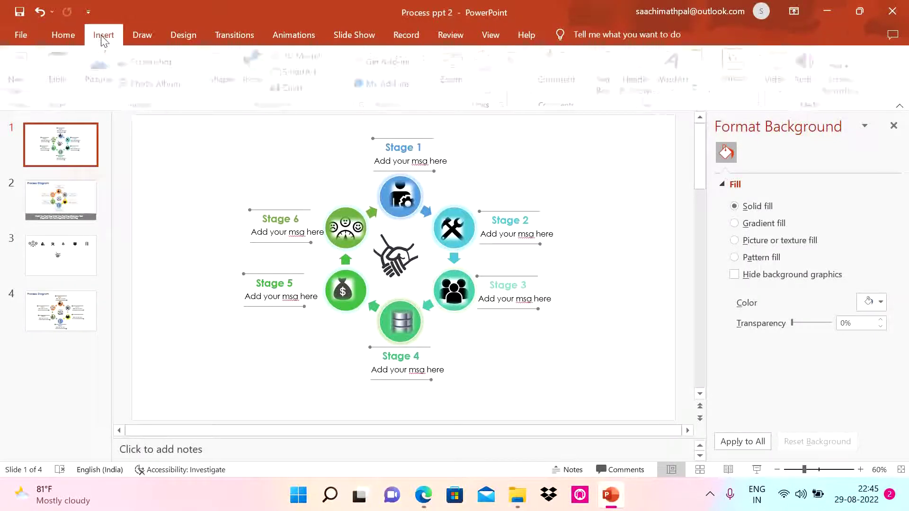
{"action": "left_click", "coordinate": [224, 86]}
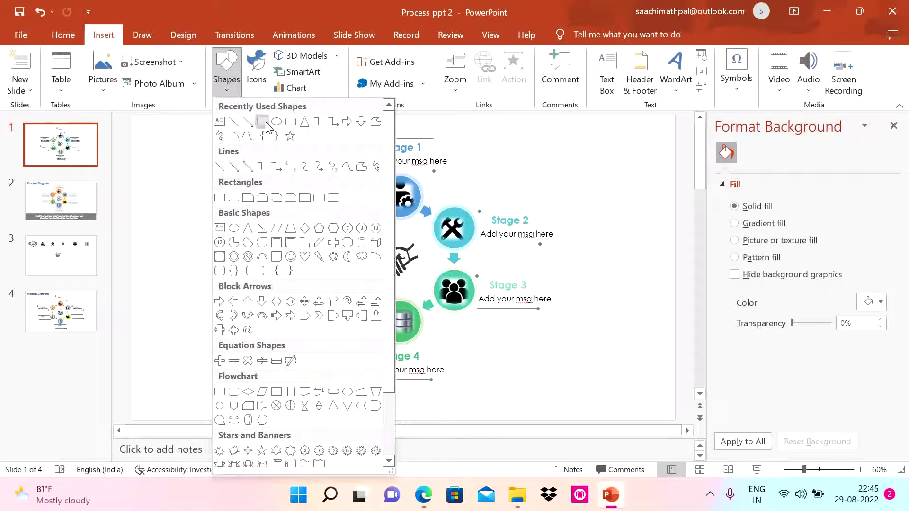
{"action": "left_click", "coordinate": [263, 122]}
{"action": "left_click_drag", "start_coordinate": [132, 380], "coordinate": [676, 420]}
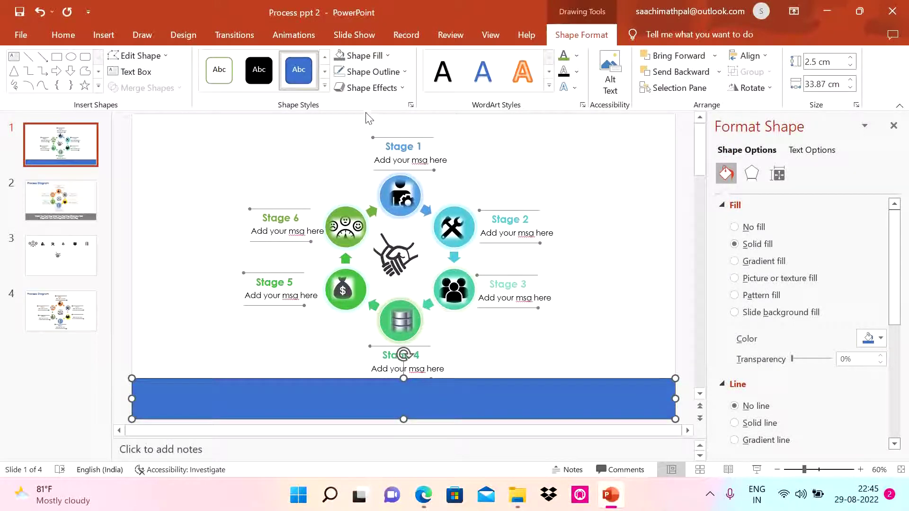
{"action": "left_click", "coordinate": [365, 73]}
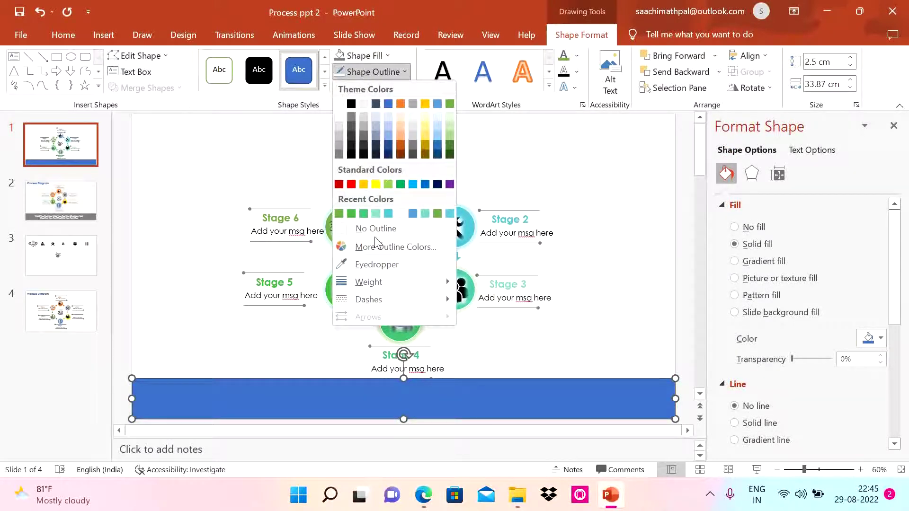
{"action": "left_click", "coordinate": [369, 72]}
{"action": "left_click", "coordinate": [374, 57]}
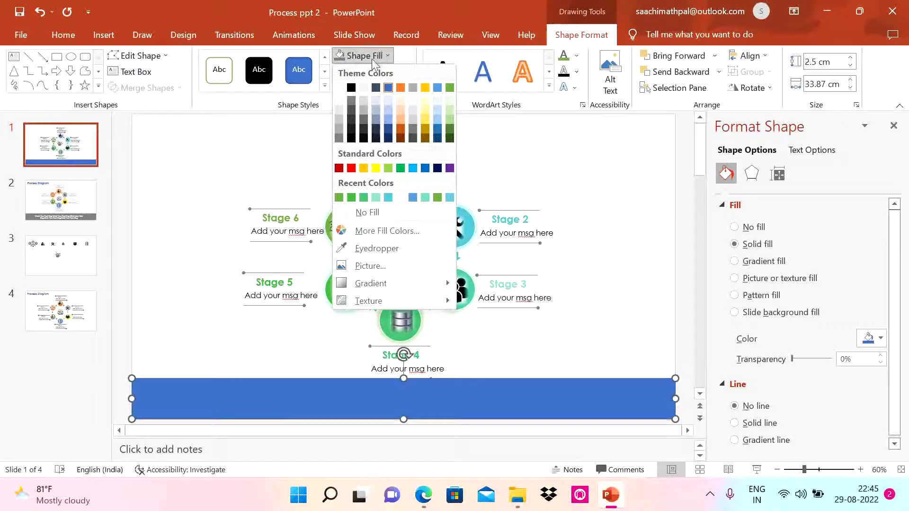
{"action": "left_click", "coordinate": [352, 100]}
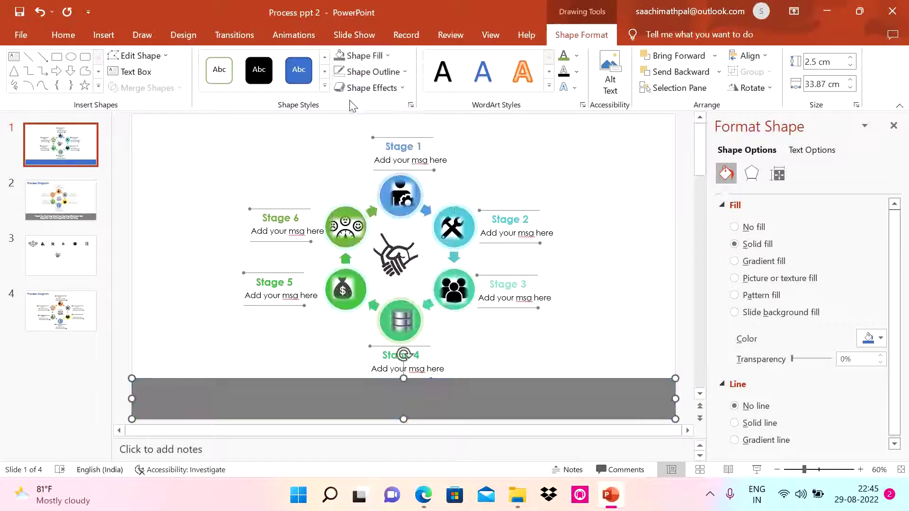
Step: Nudge the Stage 4 callout slightly upward
{"action": "left_click", "coordinate": [426, 352]}
{"action": "key", "text": "ctrl+Up"}
{"action": "key", "text": "ctrl+Up"}
{"action": "key", "text": "ctrl+Up"}
{"action": "key", "text": "ctrl+Up"}
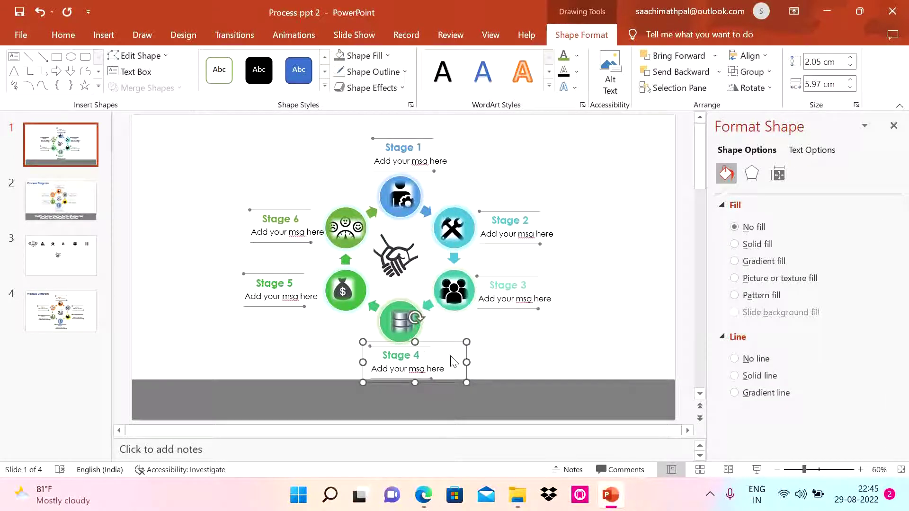
{"action": "key", "text": "ctrl+Up"}
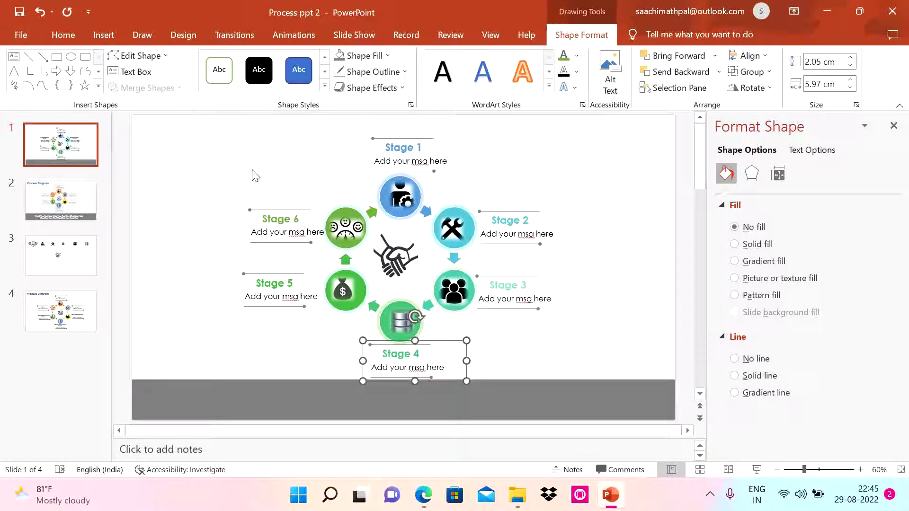
Step: Draw a text box on the left of the grey bar
{"action": "left_click", "coordinate": [103, 34]}
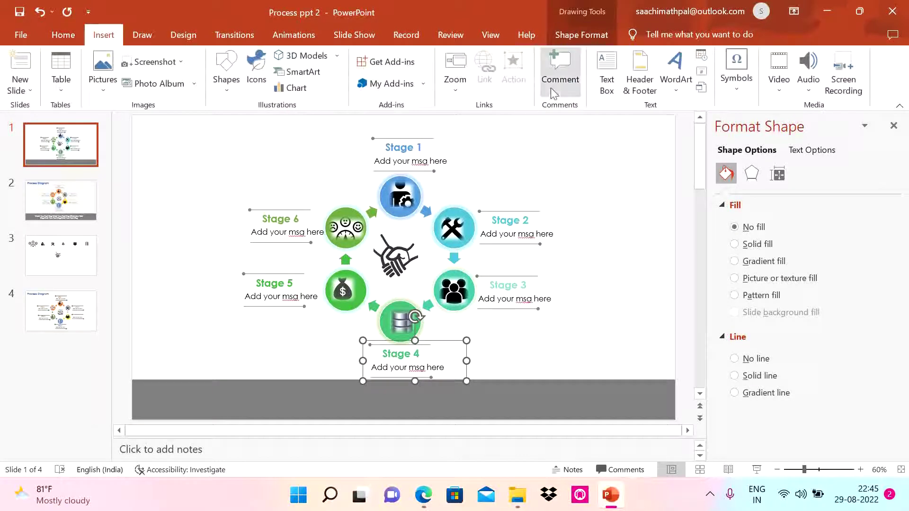
{"action": "left_click", "coordinate": [606, 79]}
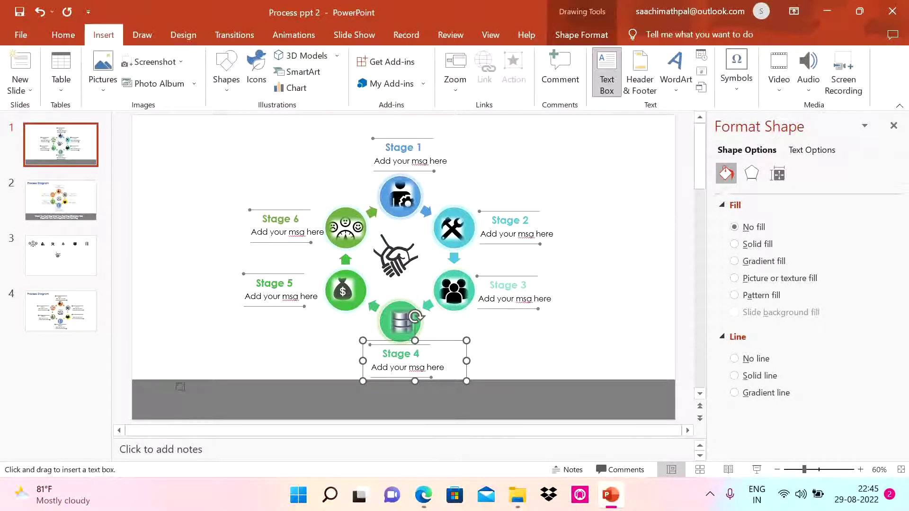
{"action": "left_click_drag", "start_coordinate": [176, 382], "coordinate": [268, 420]}
Step: Fill the bar's text box with six repeats of '# Add your msg here', widened across the bar
{"action": "type", "text": "#"}
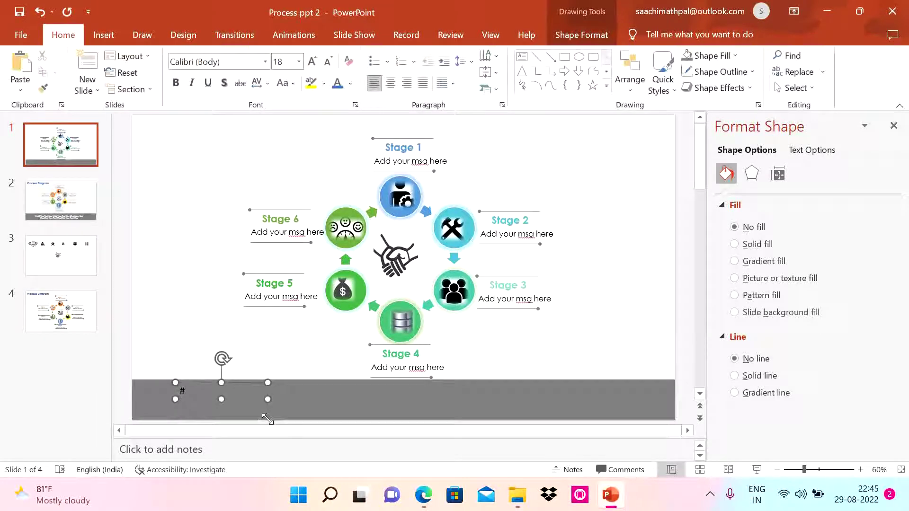
{"action": "type", "text": " Add your msg here"}
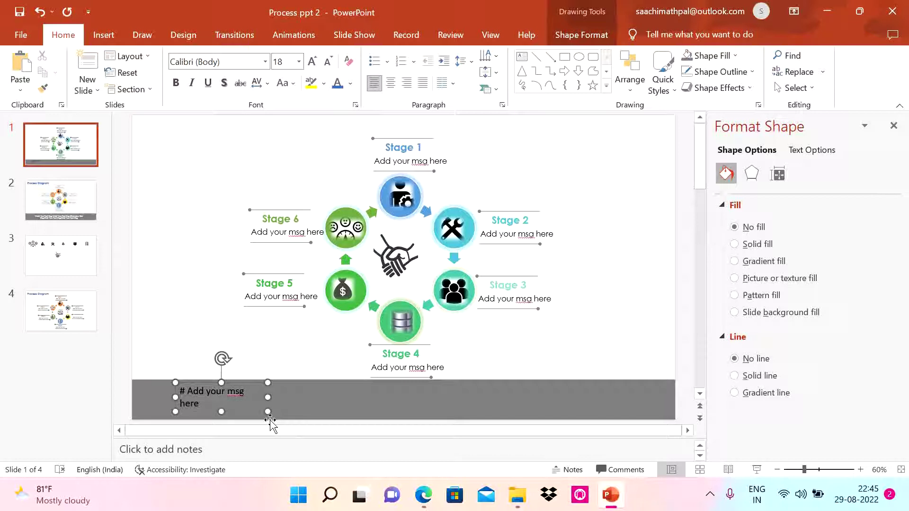
{"action": "key", "text": "ctrl+a"}
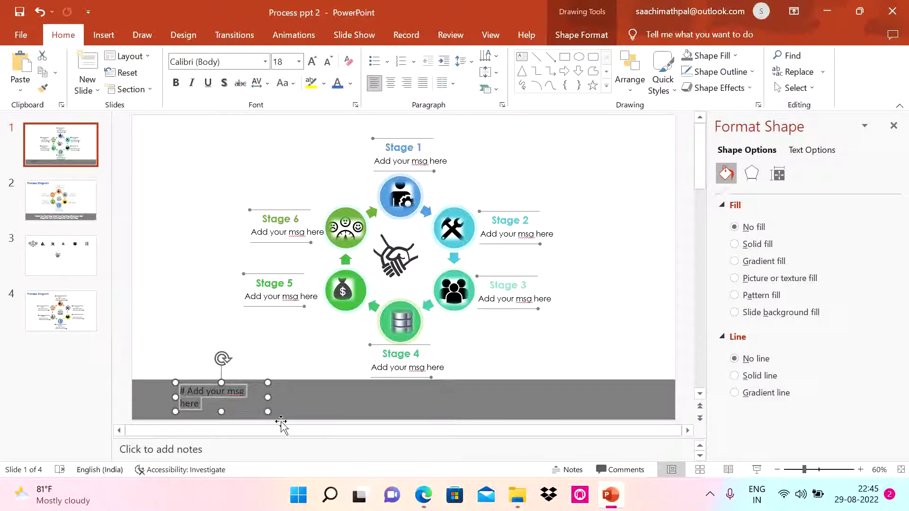
{"action": "type", "text": "# Add your msg here"}
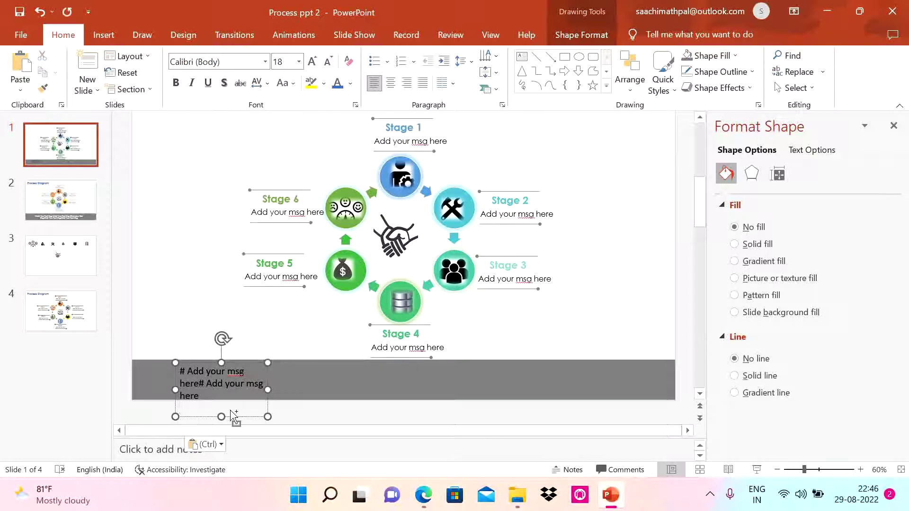
{"action": "type", "text": "# Add your msg here"}
{"action": "type", "text": "# Add your msg here"}
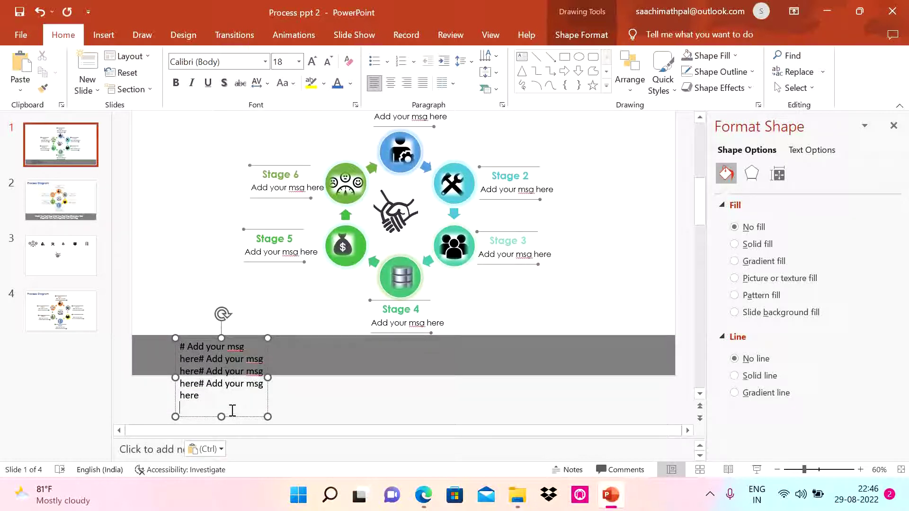
{"action": "type", "text": "# Add your msg here"}
{"action": "key", "text": "ctrl+z"}
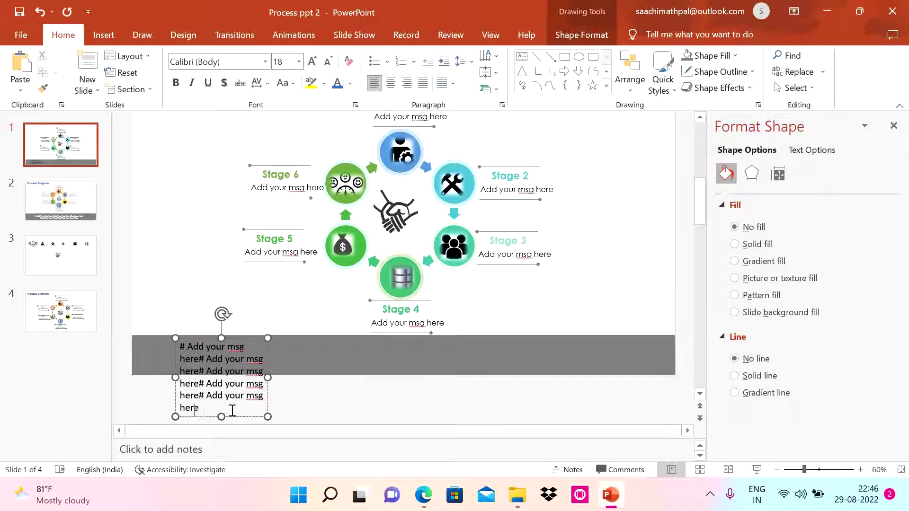
{"action": "key", "text": "ctrl+v"}
{"action": "key", "text": "ctrl+v"}
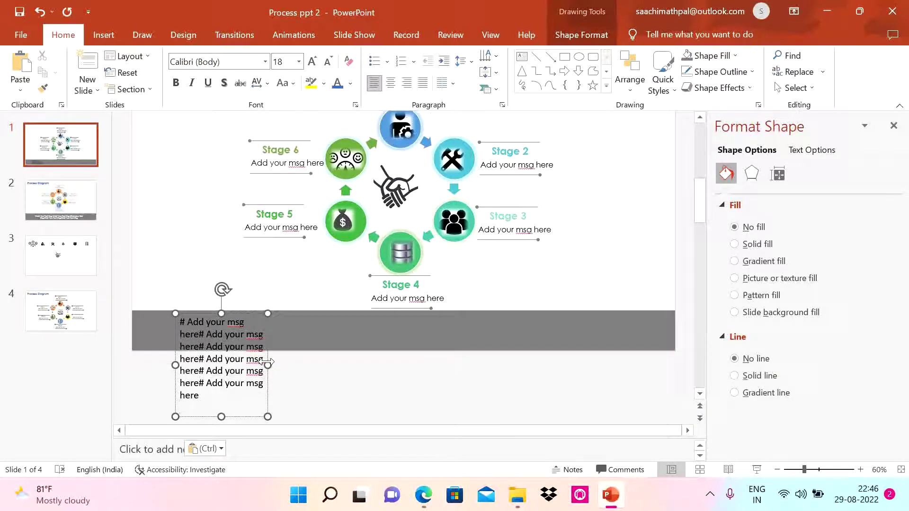
{"action": "left_click_drag", "start_coordinate": [268, 363], "coordinate": [644, 363]}
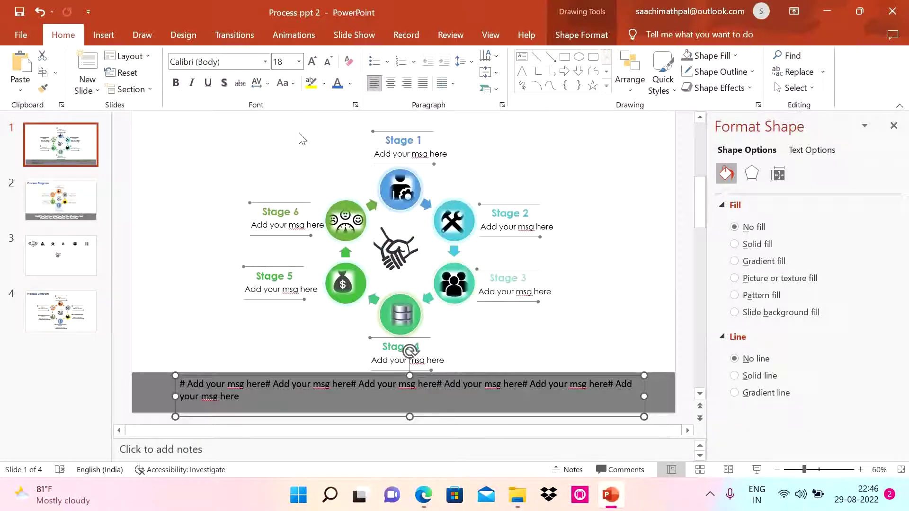
Step: Format the footer text as bold white 24 pt Century Gothic
{"action": "left_click", "coordinate": [265, 61]}
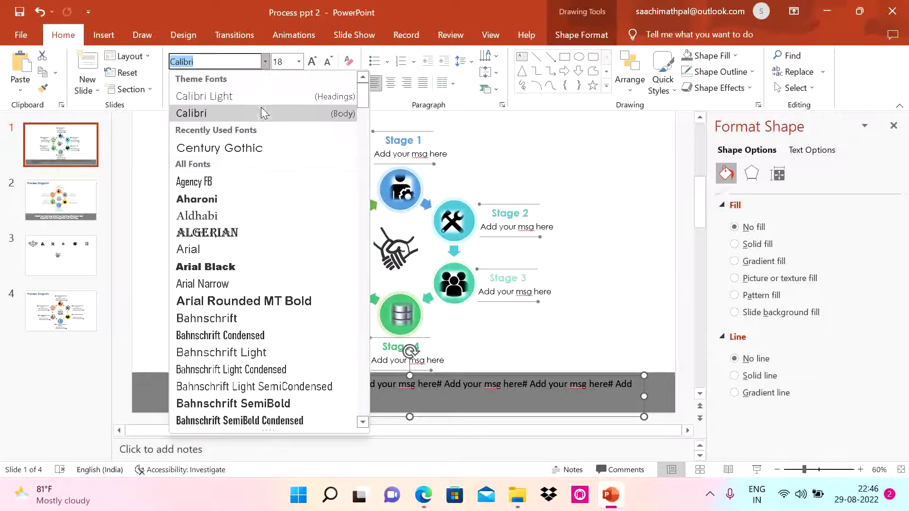
{"action": "left_click", "coordinate": [245, 150]}
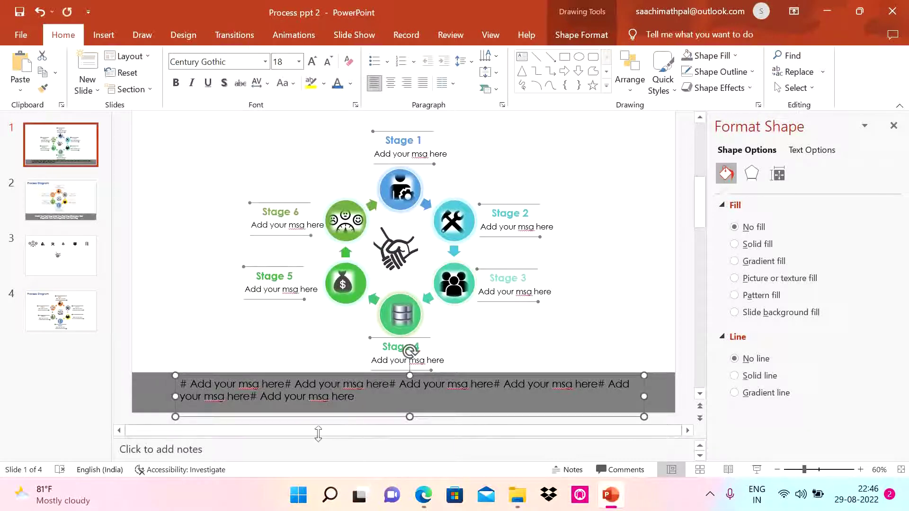
{"action": "left_click", "coordinate": [312, 62]}
{"action": "left_click", "coordinate": [312, 62]}
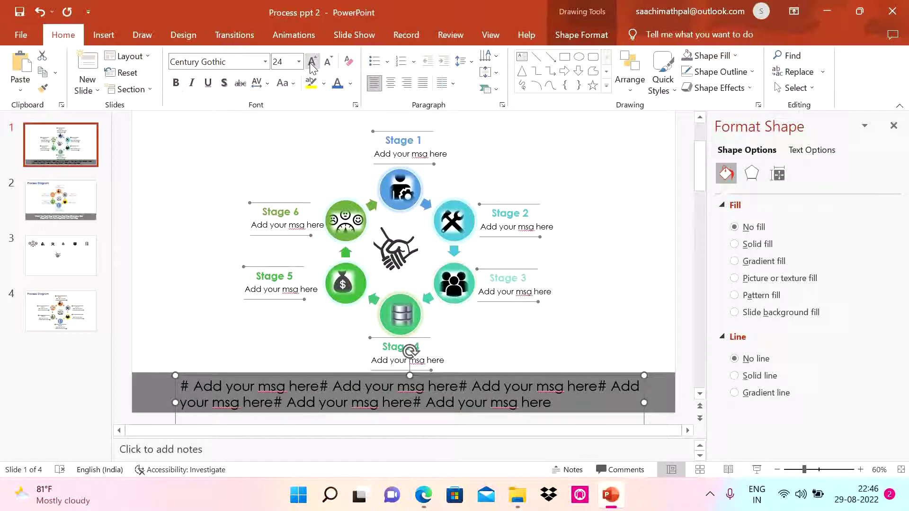
{"action": "key", "text": "ctrl+b"}
{"action": "left_click", "coordinate": [351, 84]}
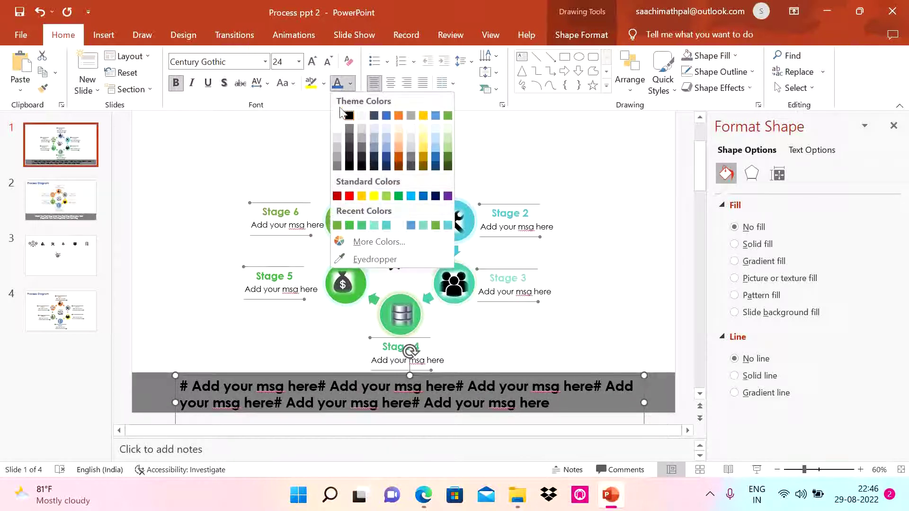
{"action": "left_click", "coordinate": [341, 112]}
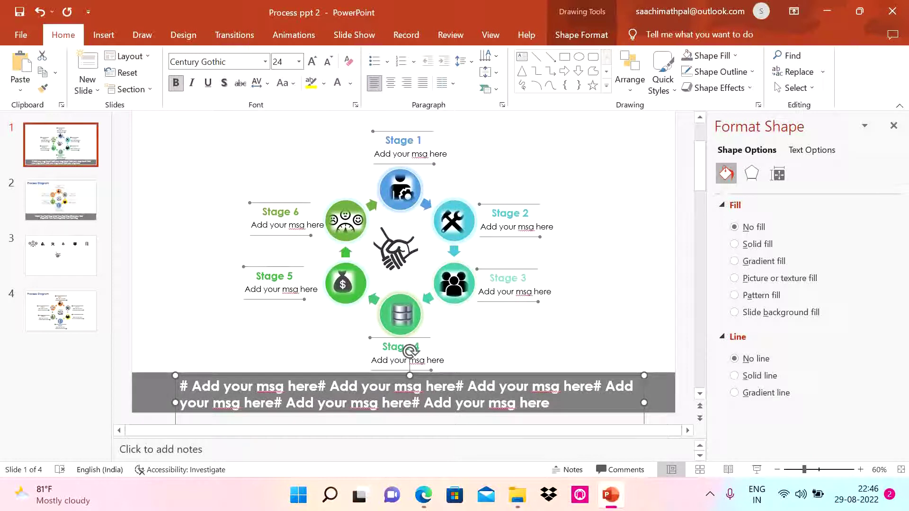
Step: Remove the space after each # so every phrase reads '#Add your msg here'
{"action": "left_click", "coordinate": [193, 387]}
{"action": "key", "text": "BackSpace"}
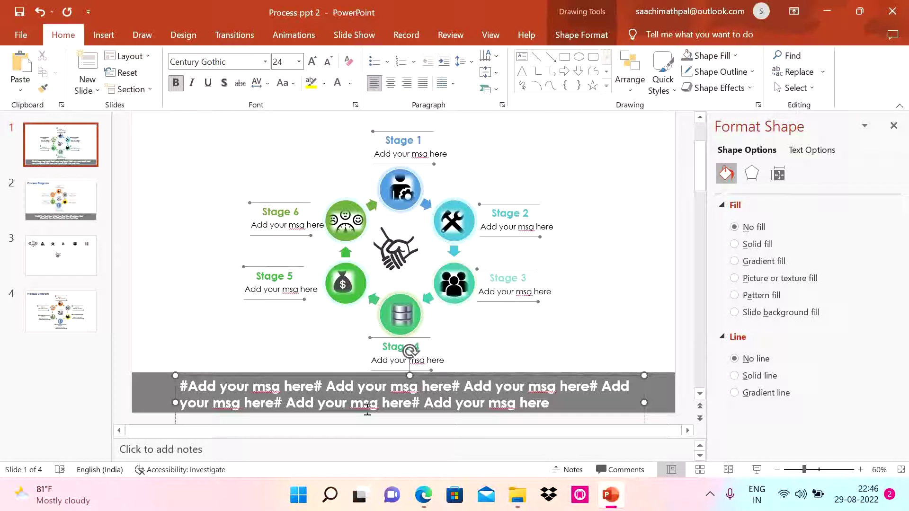
{"action": "key", "text": "Right"}
{"action": "key", "text": "Delete"}
{"action": "key", "text": "Right"}
{"action": "key", "text": "Delete"}
{"action": "key", "text": "Right"}
{"action": "key", "text": "Delete"}
{"action": "key", "text": "Right"}
{"action": "key", "text": "Delete"}
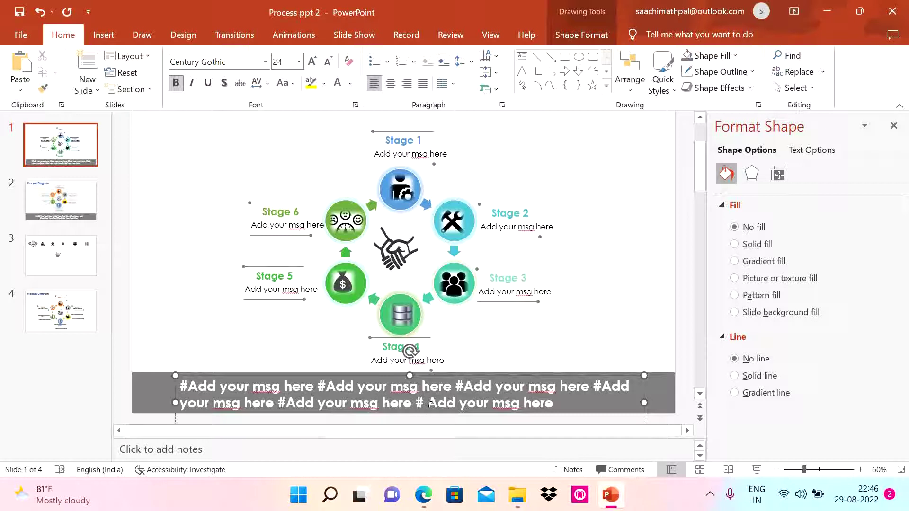
{"action": "key", "text": "Delete"}
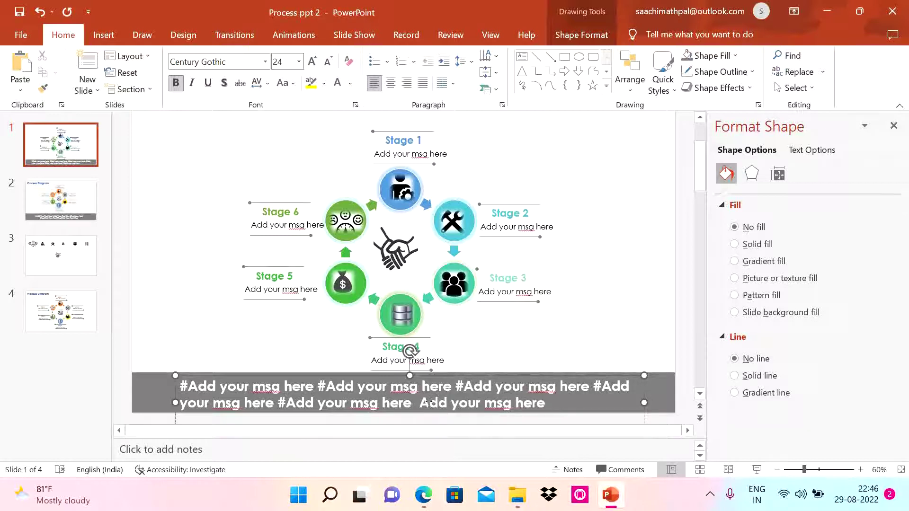
{"action": "type", "text": "#"}
{"action": "key", "text": "Delete"}
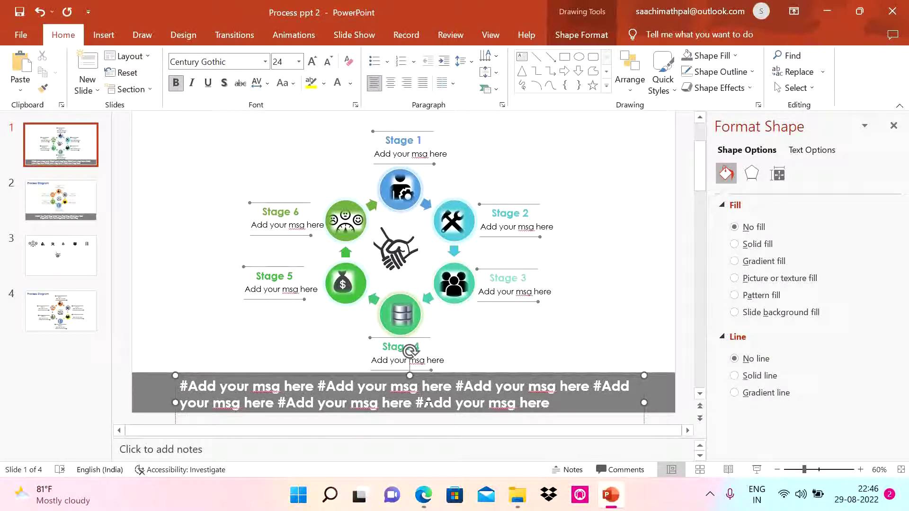
Step: Centre the footer text and position its box centrally on the grey bar
{"action": "left_click", "coordinate": [642, 354]}
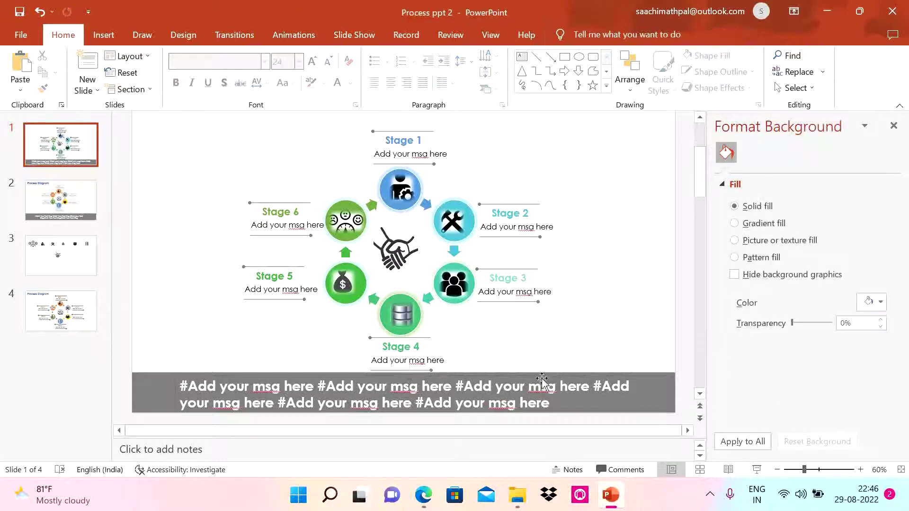
{"action": "left_click", "coordinate": [543, 383]}
{"action": "left_click", "coordinate": [443, 377]}
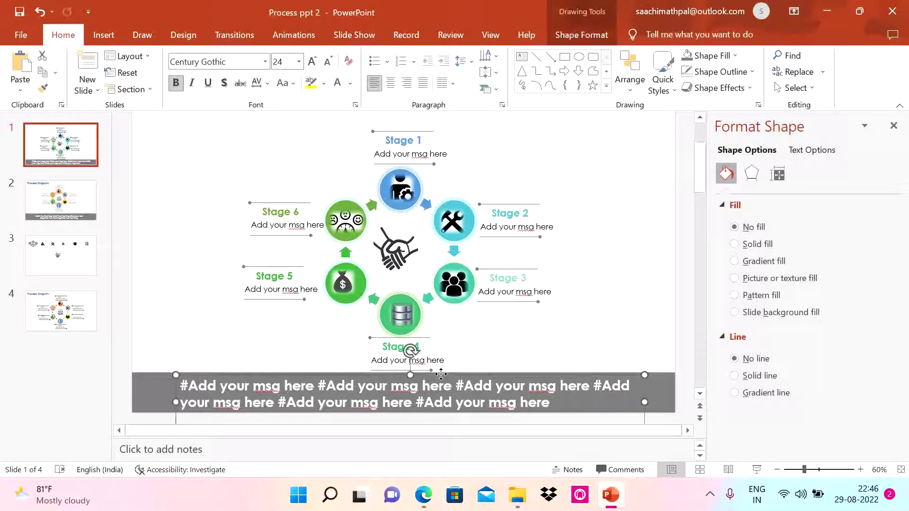
{"action": "left_click", "coordinate": [391, 83]}
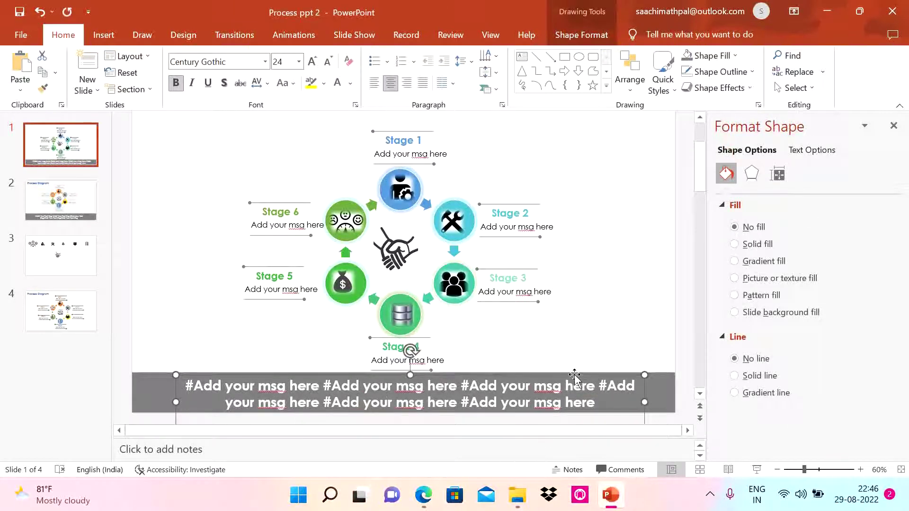
{"action": "left_click_drag", "start_coordinate": [568, 376], "coordinate": [564, 373]}
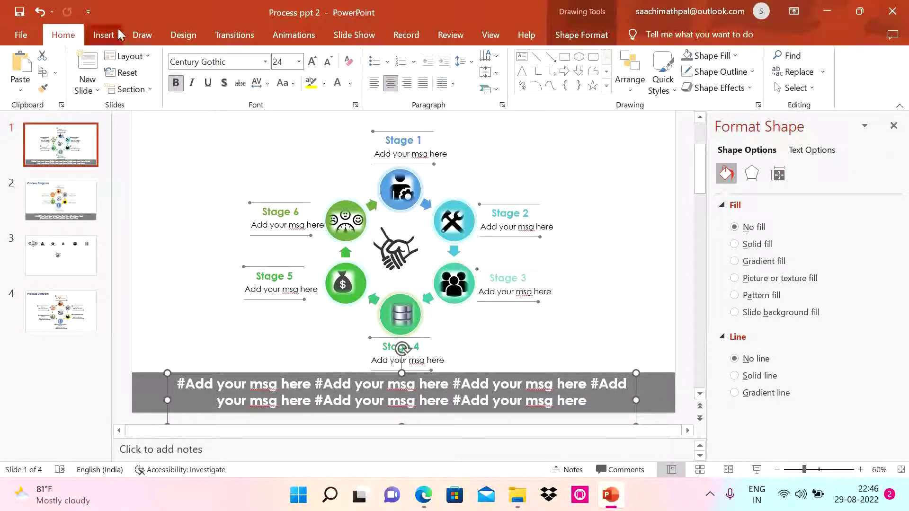
Step: Draw a white, outline-free rectangle above the footer and send it behind the diagram
{"action": "left_click", "coordinate": [104, 34]}
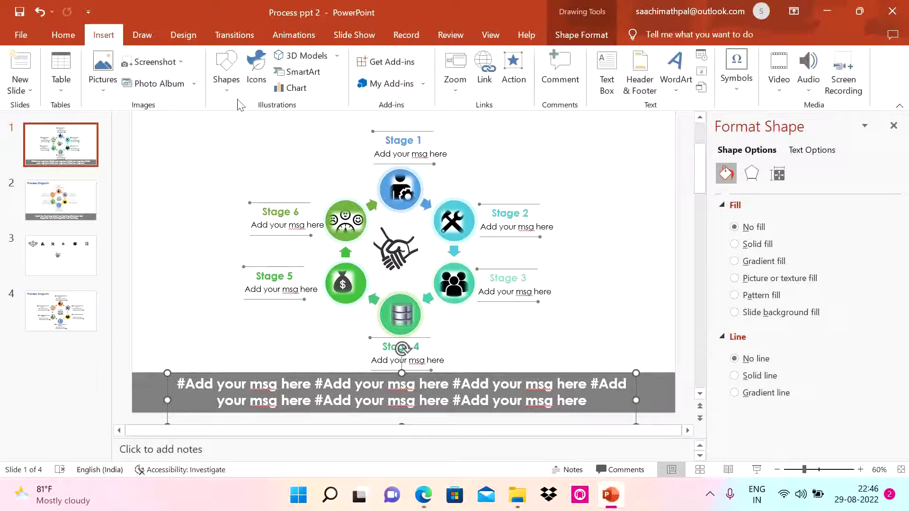
{"action": "left_click", "coordinate": [230, 97]}
{"action": "left_click", "coordinate": [259, 151]}
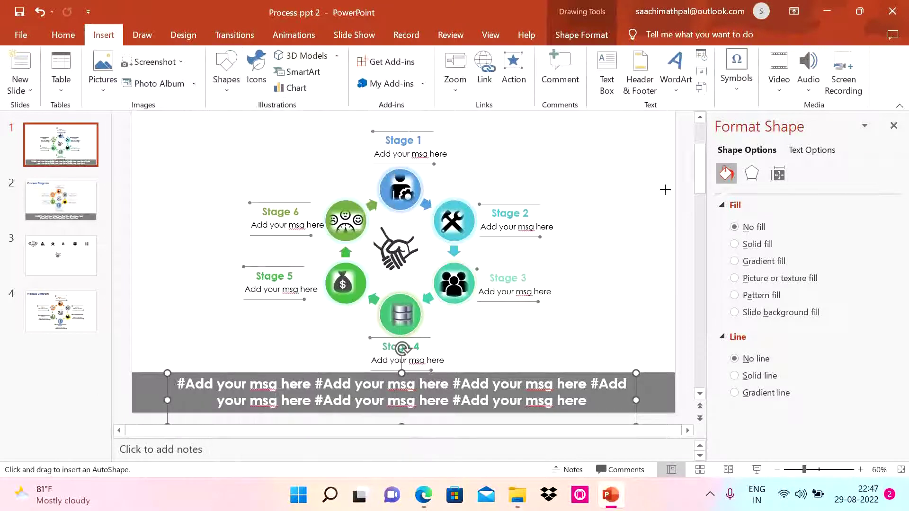
{"action": "left_click", "coordinate": [700, 117]}
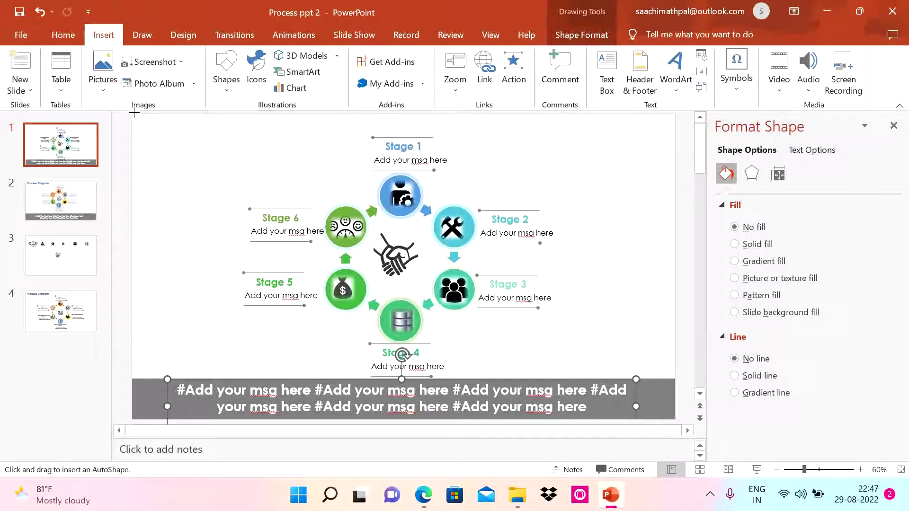
{"action": "left_click_drag", "start_coordinate": [132, 117], "coordinate": [675, 381]}
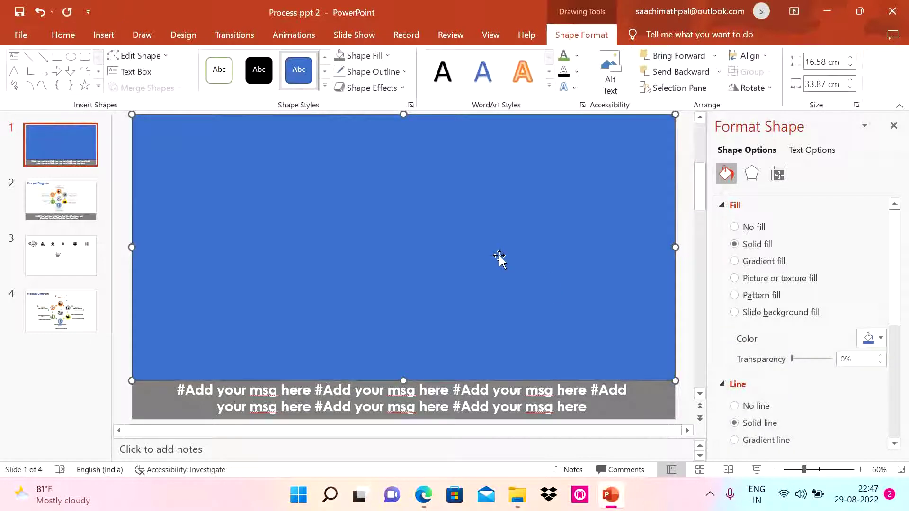
{"action": "left_click", "coordinate": [386, 72]}
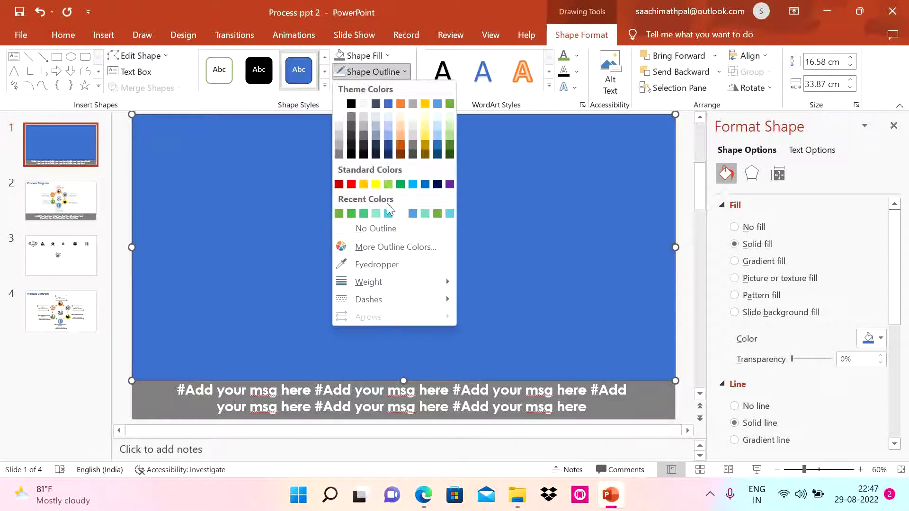
{"action": "left_click", "coordinate": [374, 229]}
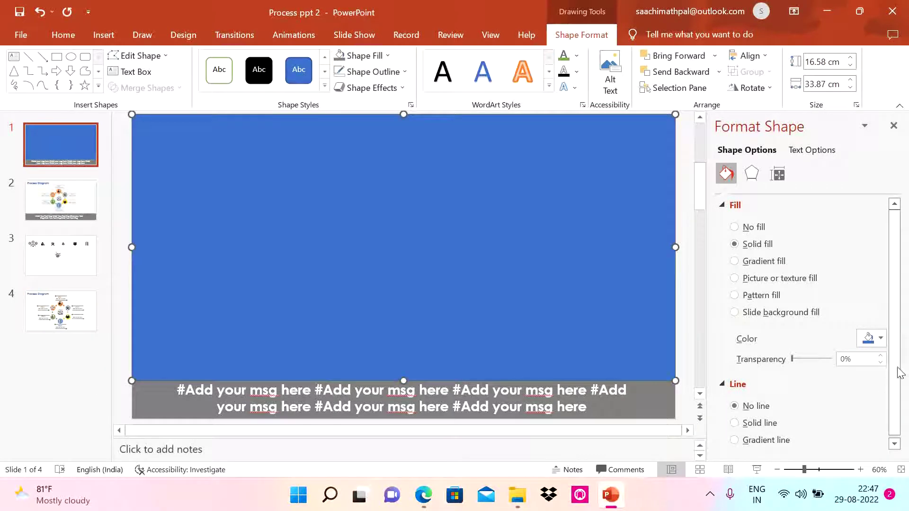
{"action": "left_click", "coordinate": [882, 345]}
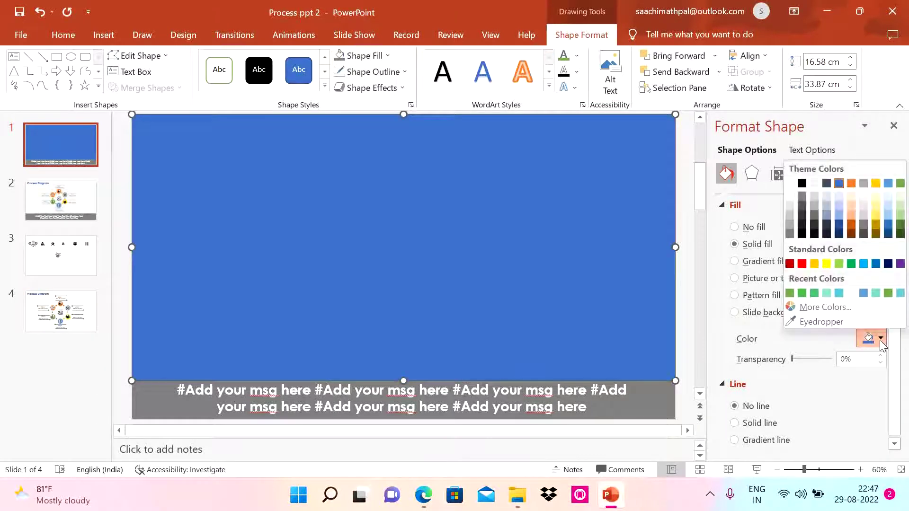
{"action": "left_click", "coordinate": [867, 199]}
{"action": "right_click", "coordinate": [639, 161]}
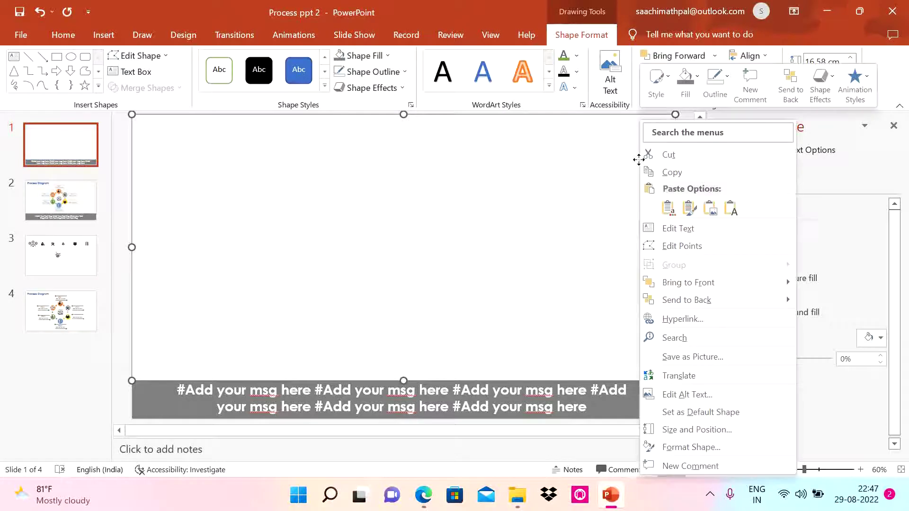
{"action": "left_click", "coordinate": [689, 302]}
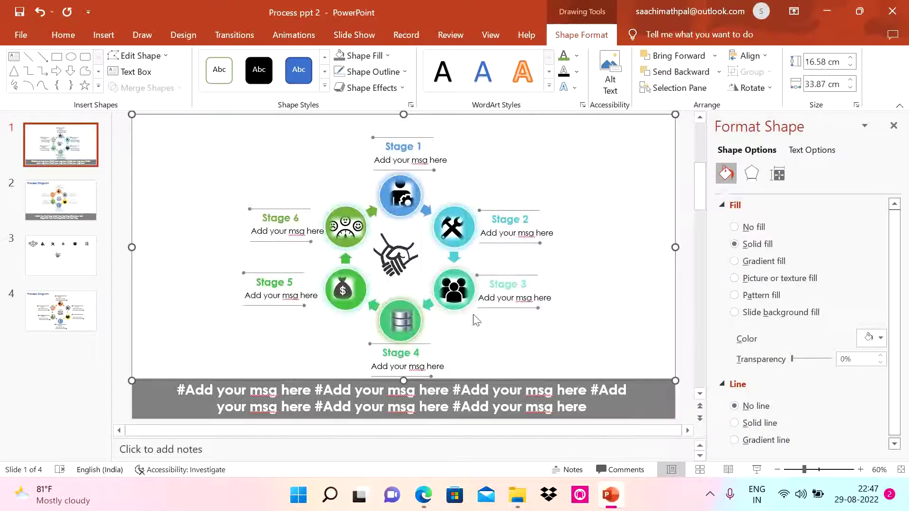
{"action": "left_click", "coordinate": [403, 242]}
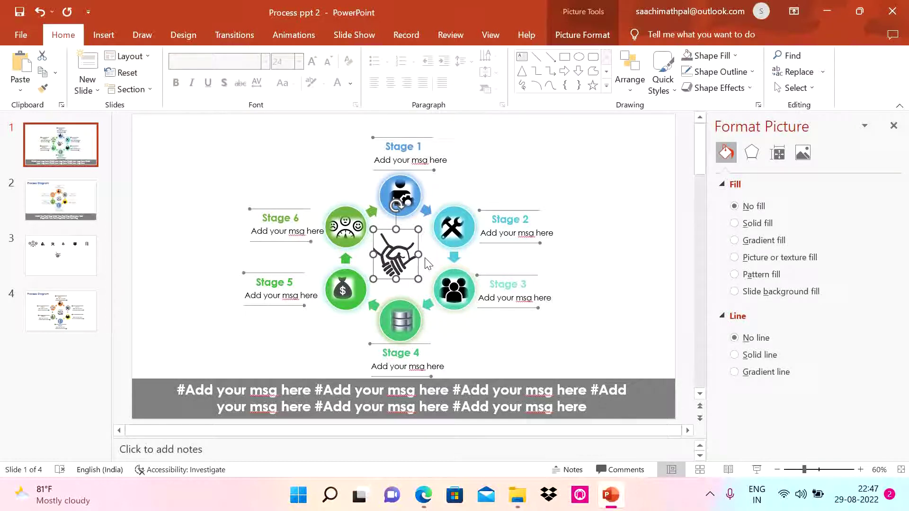
Step: Set the handshake picture's background colour transparent with Set Transparent Color
{"action": "double_click", "coordinate": [405, 242]}
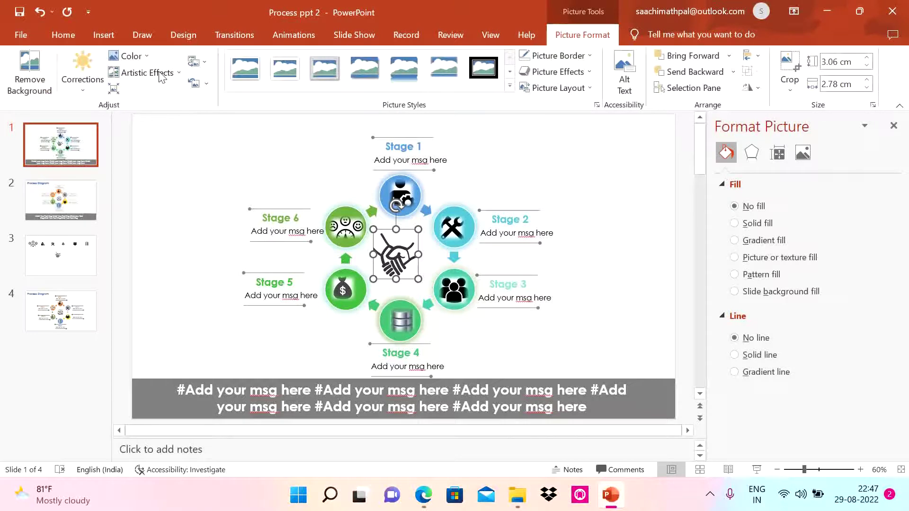
{"action": "left_click", "coordinate": [130, 56]}
{"action": "scroll", "coordinate": [178, 450], "scroll_direction": "down", "scroll_amount": 2}
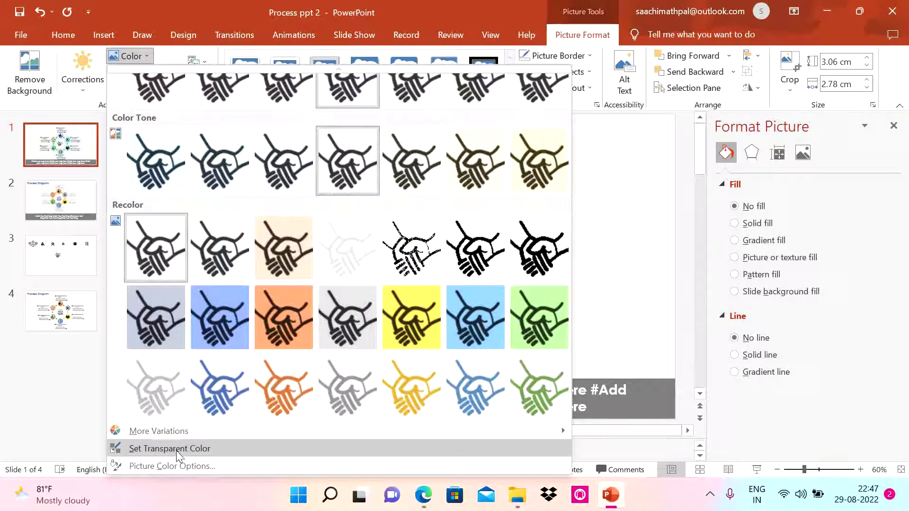
{"action": "left_click", "coordinate": [176, 450]}
{"action": "left_click", "coordinate": [411, 242]}
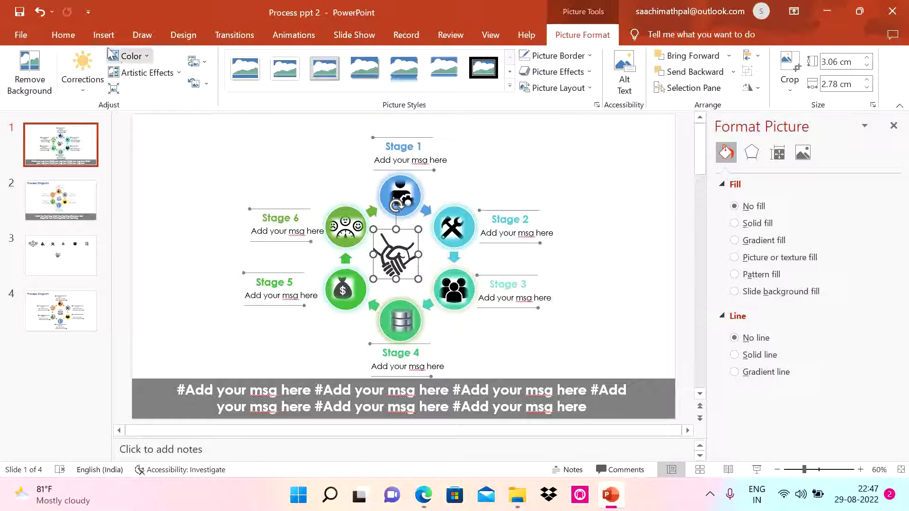
{"action": "left_click", "coordinate": [103, 35]}
{"action": "left_click", "coordinate": [607, 76]}
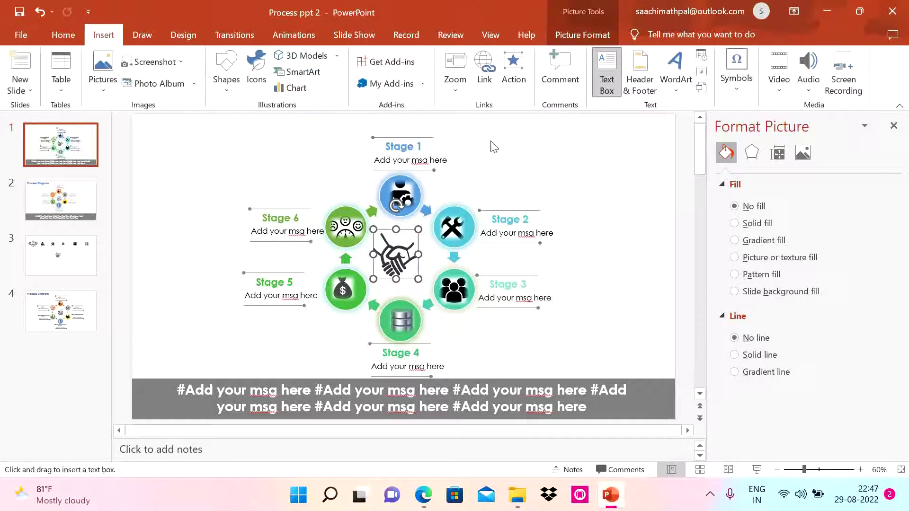
Step: Add a 'Process Diagram' title at the top-left in 32 pt Century Gothic
{"action": "left_click_drag", "start_coordinate": [148, 127], "coordinate": [301, 168]}
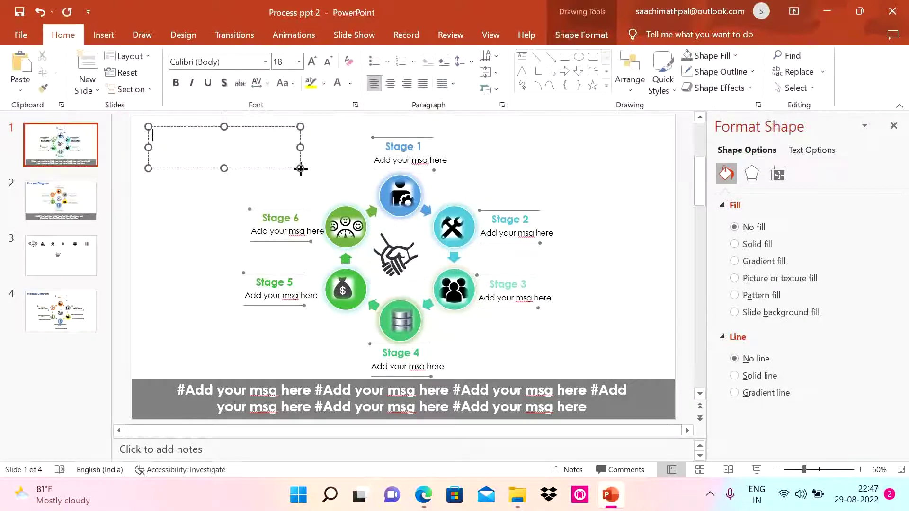
{"action": "type", "text": "P"}
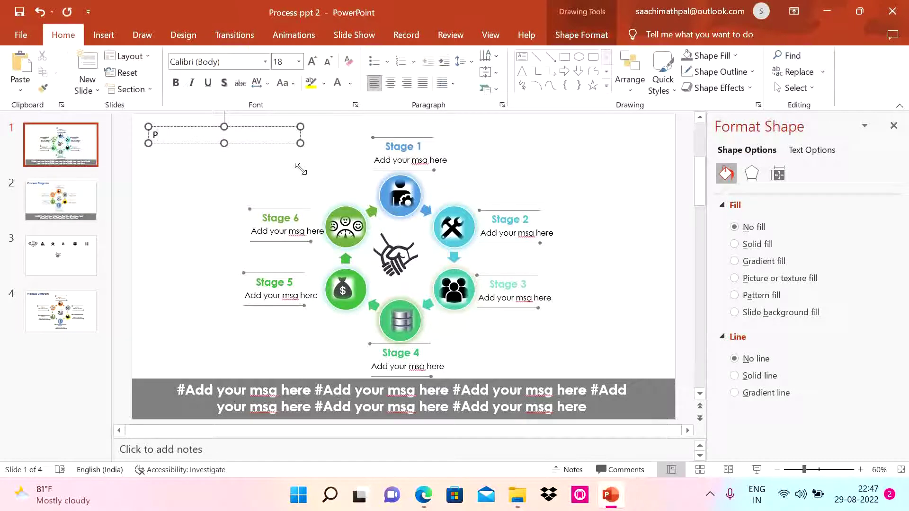
{"action": "type", "text": "rocess Diagram"}
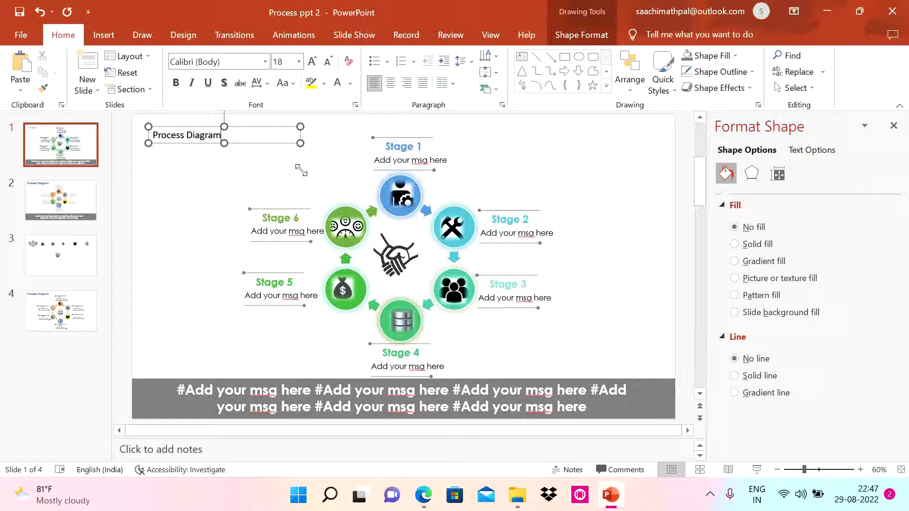
{"action": "key", "text": "ctrl+a"}
{"action": "left_click", "coordinate": [265, 62]}
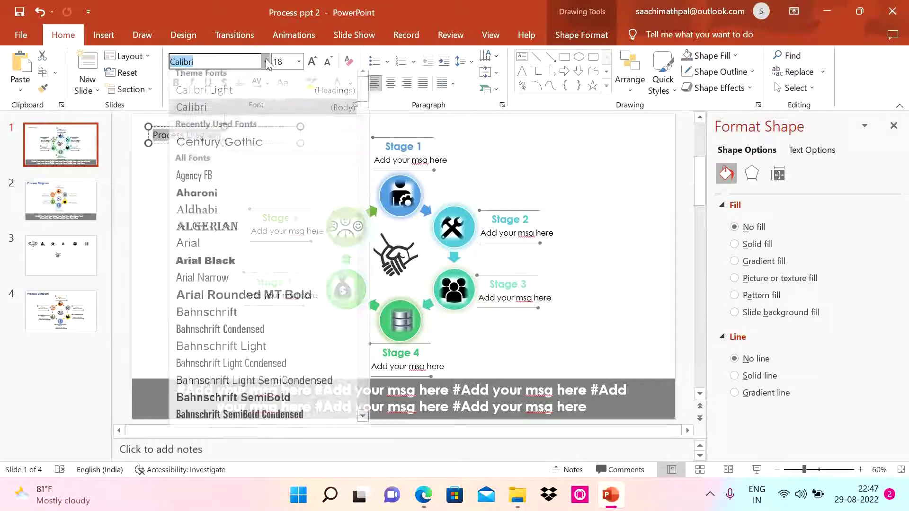
{"action": "left_click", "coordinate": [219, 142]}
{"action": "left_click", "coordinate": [312, 61]}
{"action": "left_click", "coordinate": [311, 61]}
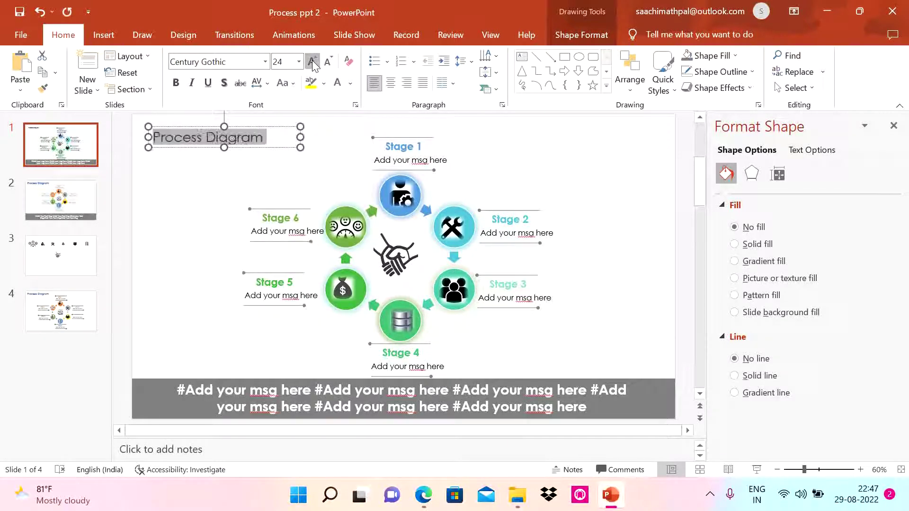
{"action": "left_click", "coordinate": [312, 60]}
{"action": "left_click", "coordinate": [312, 61]}
{"action": "left_click", "coordinate": [350, 83]}
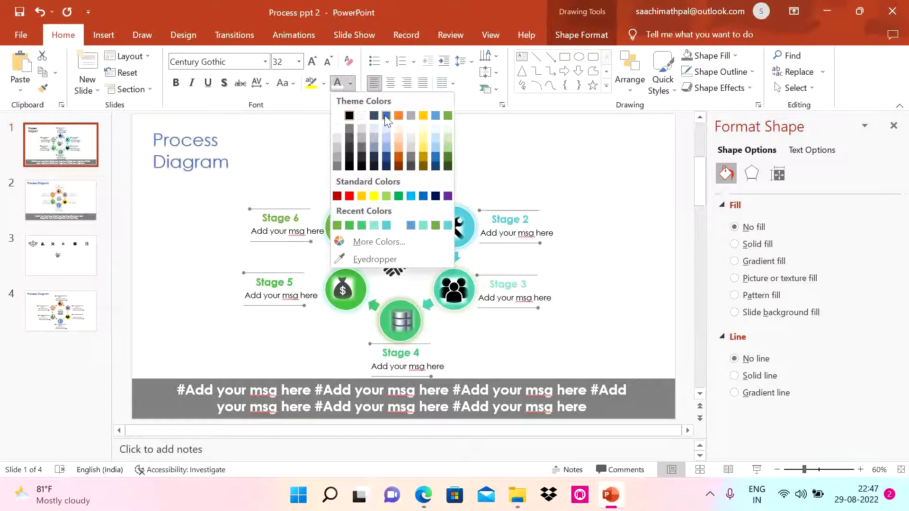